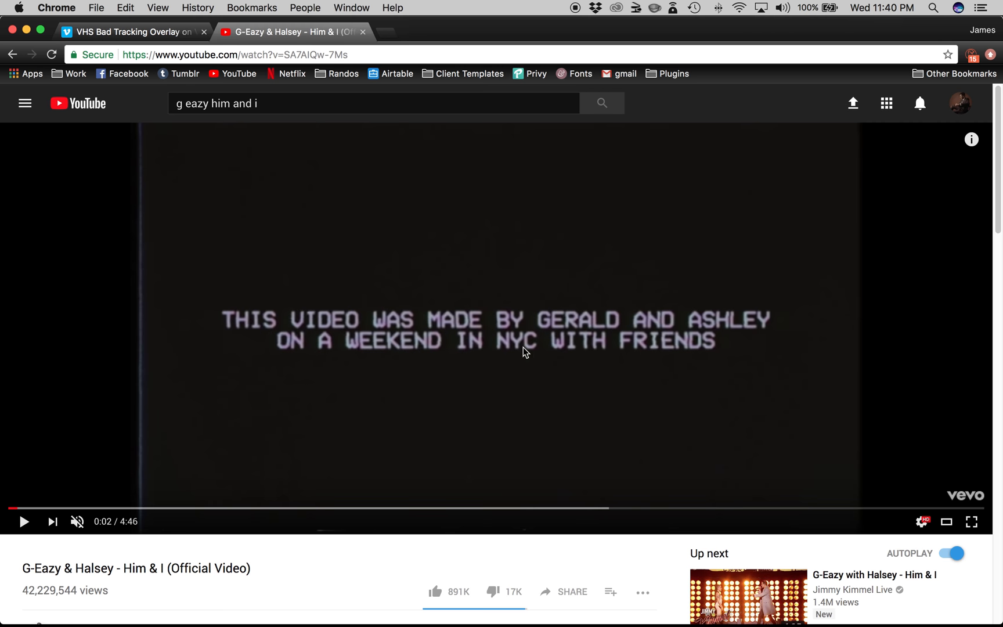
Look at the VHS Bad Tracking Overlay download page on Vimeo and switch to Premiere Pro.
{"action": "left_click", "coordinate": [155, 36]}
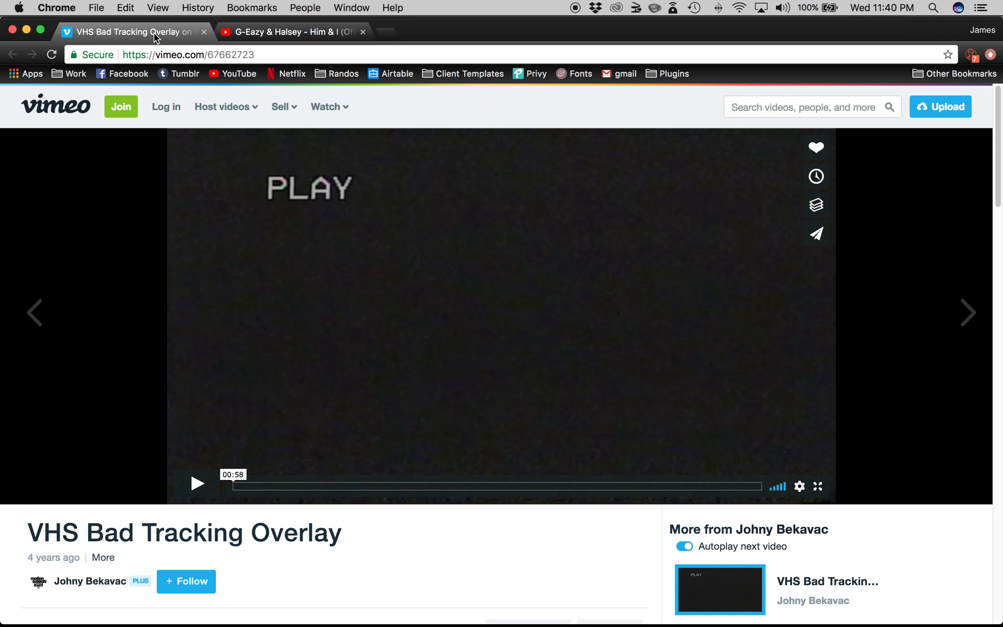
{"action": "scroll", "coordinate": [546, 369], "scroll_direction": "down", "scroll_amount": 2}
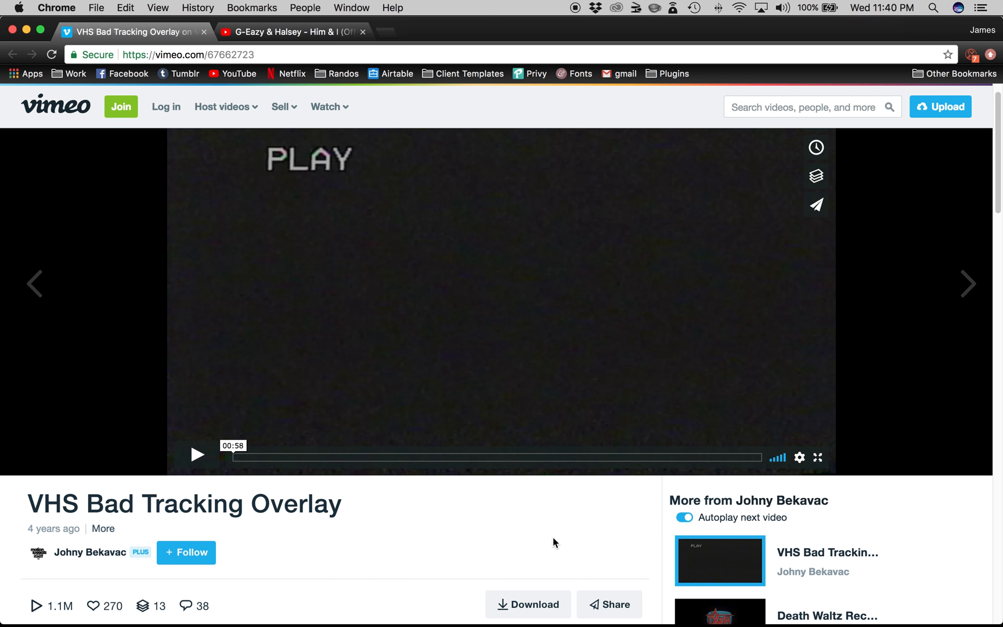
{"action": "key", "text": "ctrl+Up"}
{"action": "left_click", "coordinate": [365, 337]}
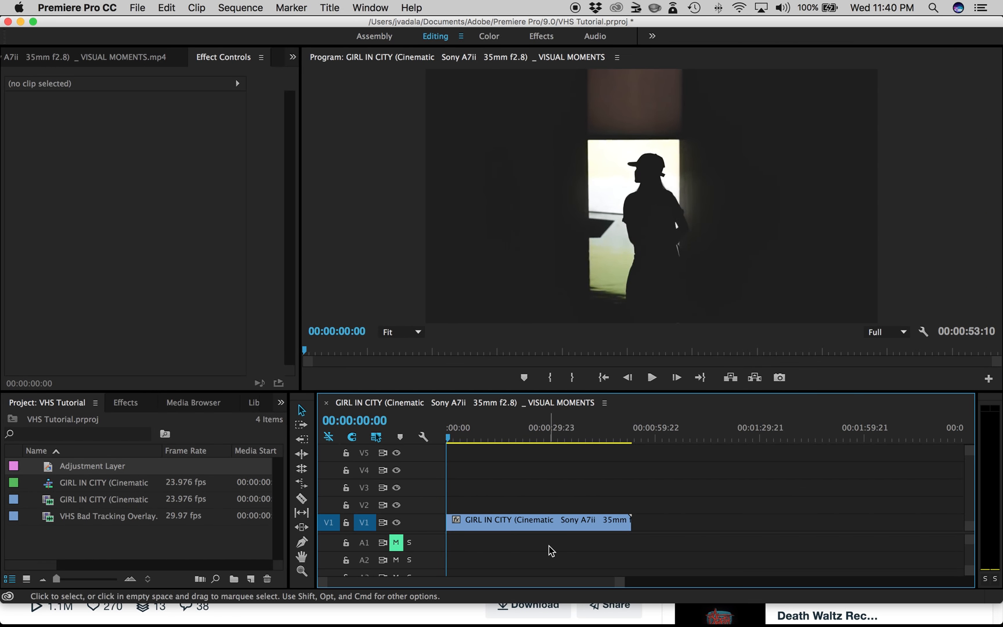
Duplicate the GIRL IN CITY clip from V1 onto tracks V2 and V3, aligned with the original.
{"action": "left_click", "coordinate": [528, 527]}
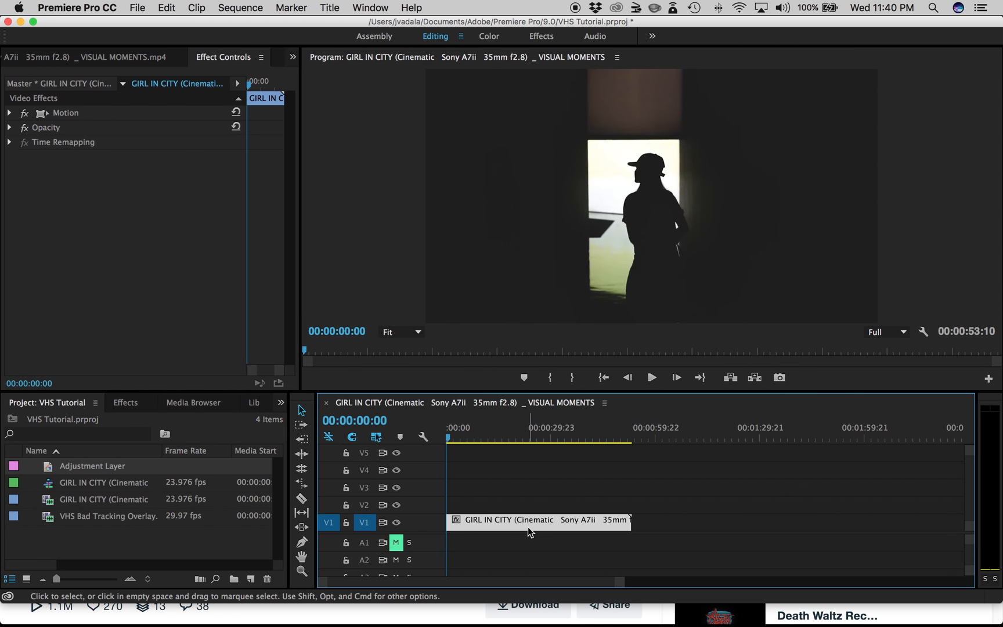
{"action": "left_click_drag", "start_coordinate": [528, 523], "coordinate": [496, 491]}
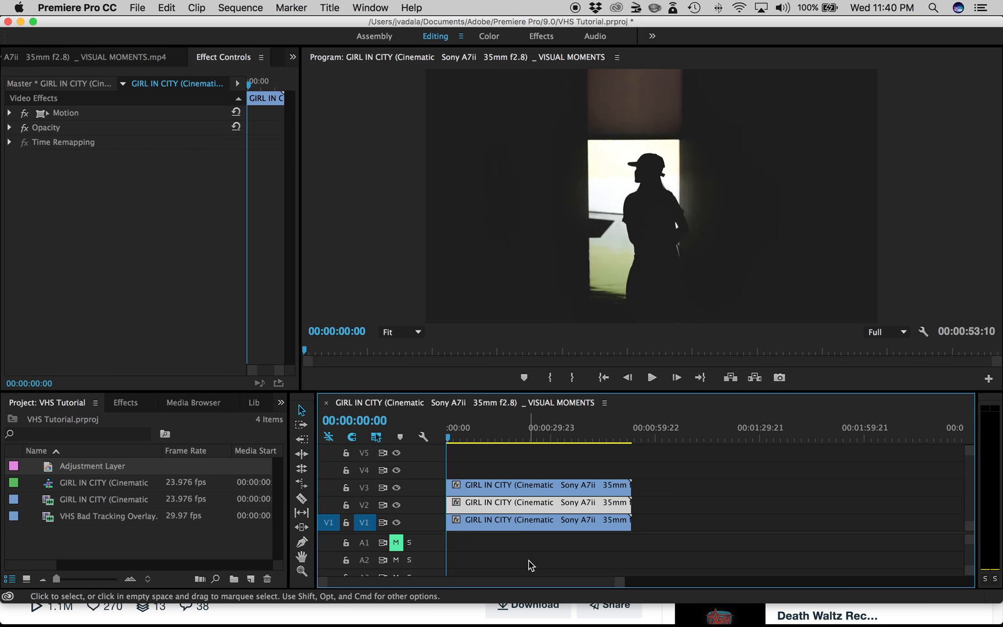
{"action": "left_click", "coordinate": [483, 473]}
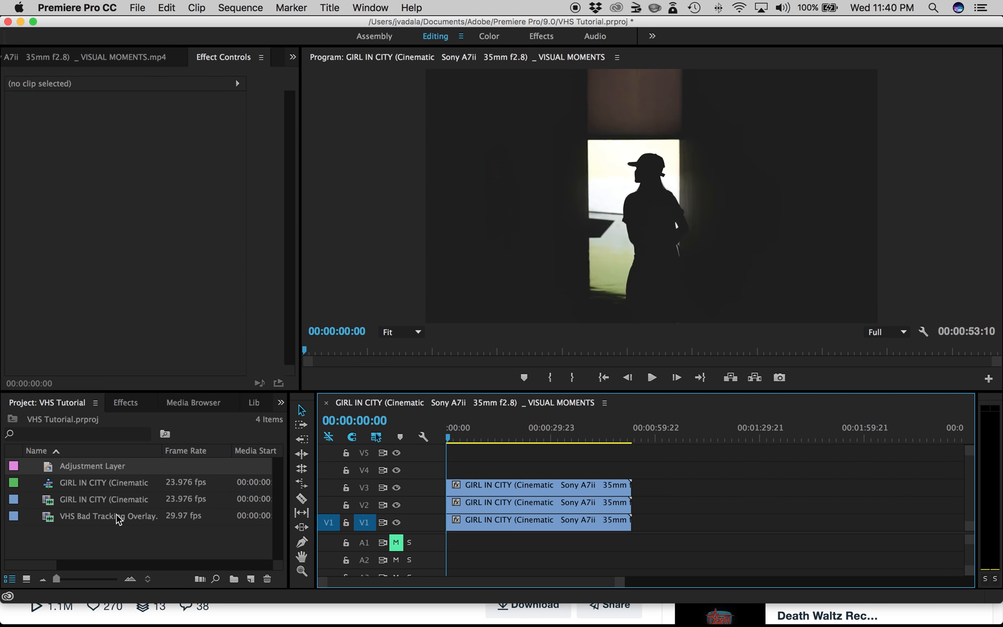
Delete the existing Adjustment Layer from the project.
{"action": "left_click", "coordinate": [103, 466]}
{"action": "left_click", "coordinate": [69, 567]}
{"action": "left_click", "coordinate": [89, 471]}
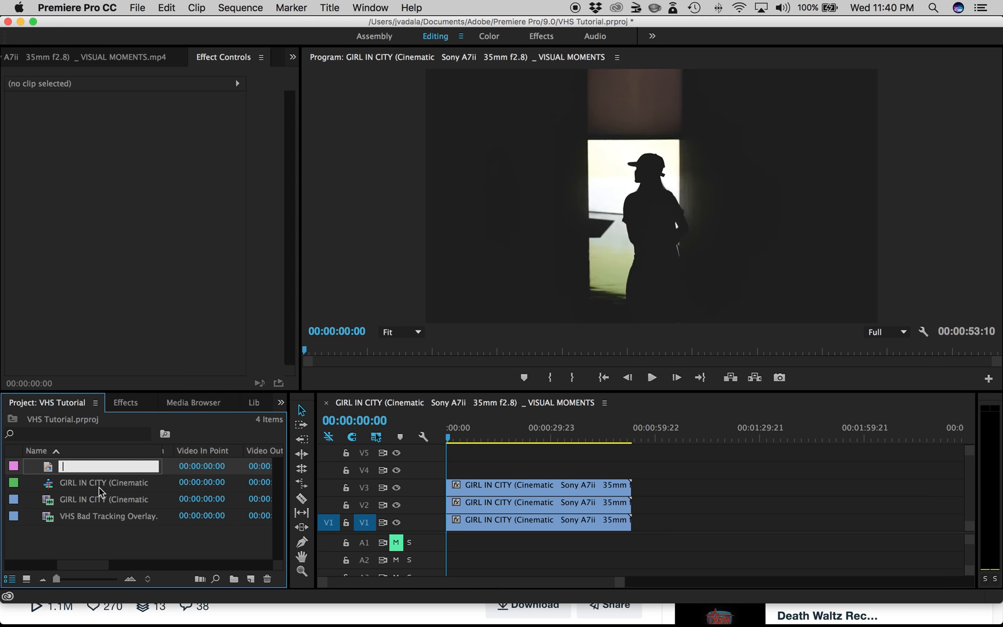
{"action": "left_click", "coordinate": [94, 538]}
{"action": "left_click", "coordinate": [101, 466]}
{"action": "key", "text": "Delete"}
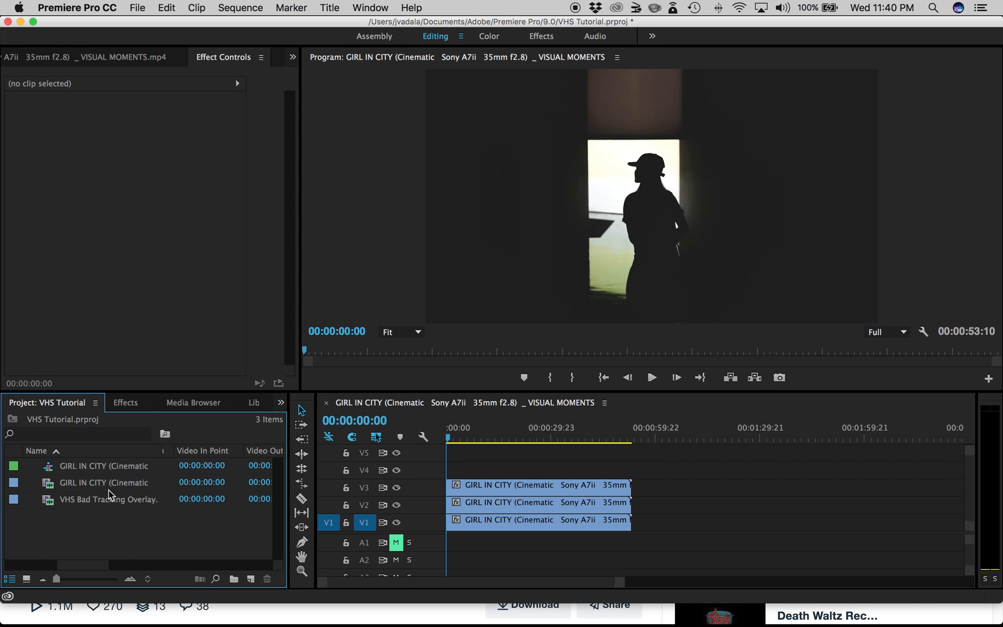
Create a 1280 x 720, 23.976 fps adjustment layer and place it on V4 over the full length of the clips.
{"action": "right_click", "coordinate": [110, 489]}
{"action": "mouse_move", "coordinate": [168, 545]}
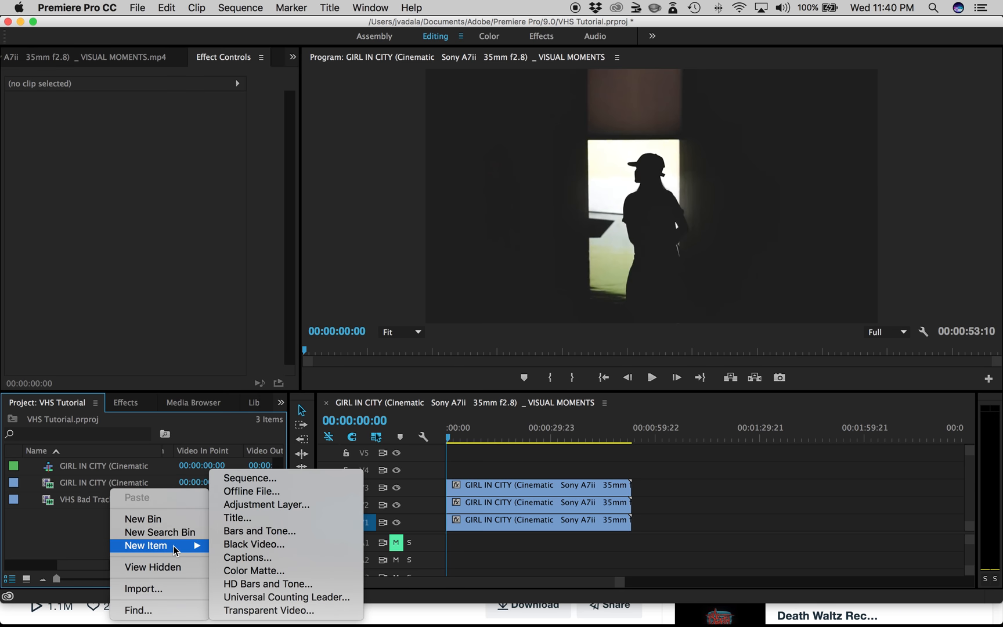
{"action": "left_click", "coordinate": [261, 504]}
{"action": "left_click", "coordinate": [583, 363]}
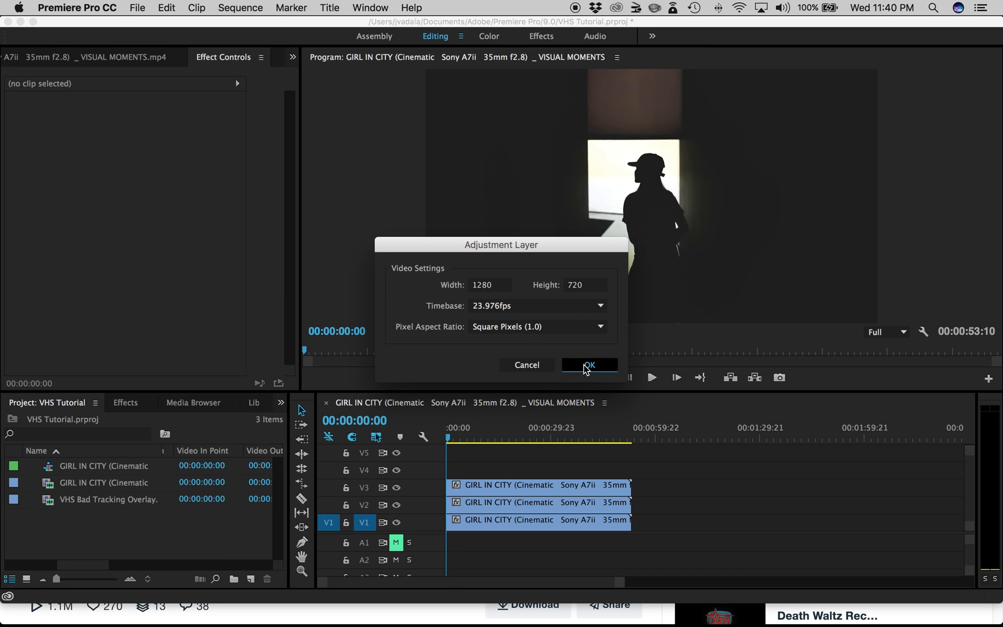
{"action": "left_click_drag", "start_coordinate": [111, 470], "coordinate": [632, 464]}
{"action": "key", "text": "space"}
{"action": "left_click", "coordinate": [475, 470]}
{"action": "key", "text": "space"}
Find the Noise video effect and apply it to the adjustment layer on V4.
{"action": "left_click", "coordinate": [122, 403]}
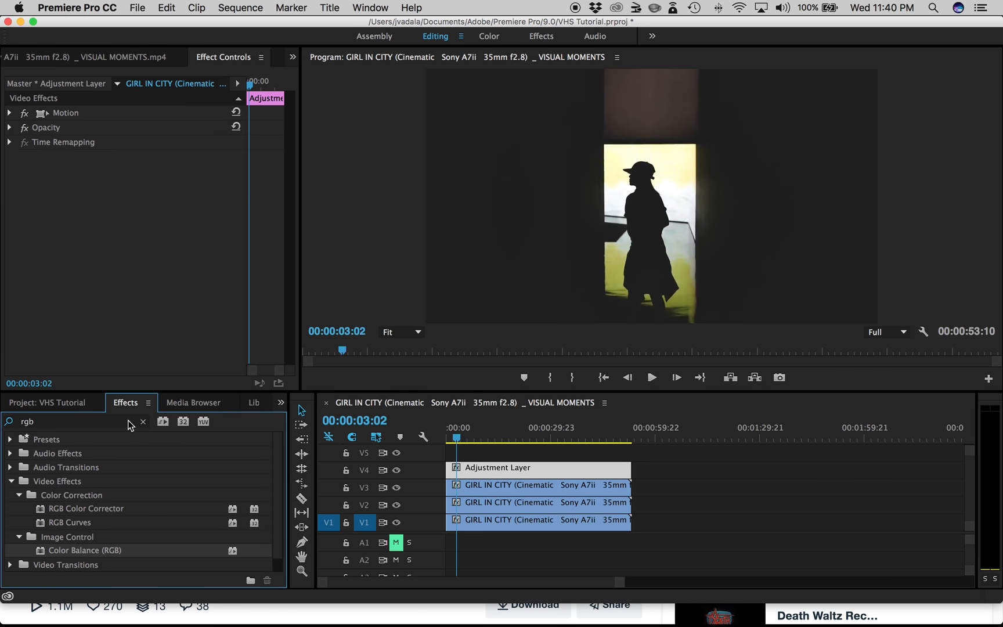
{"action": "left_click", "coordinate": [85, 422]}
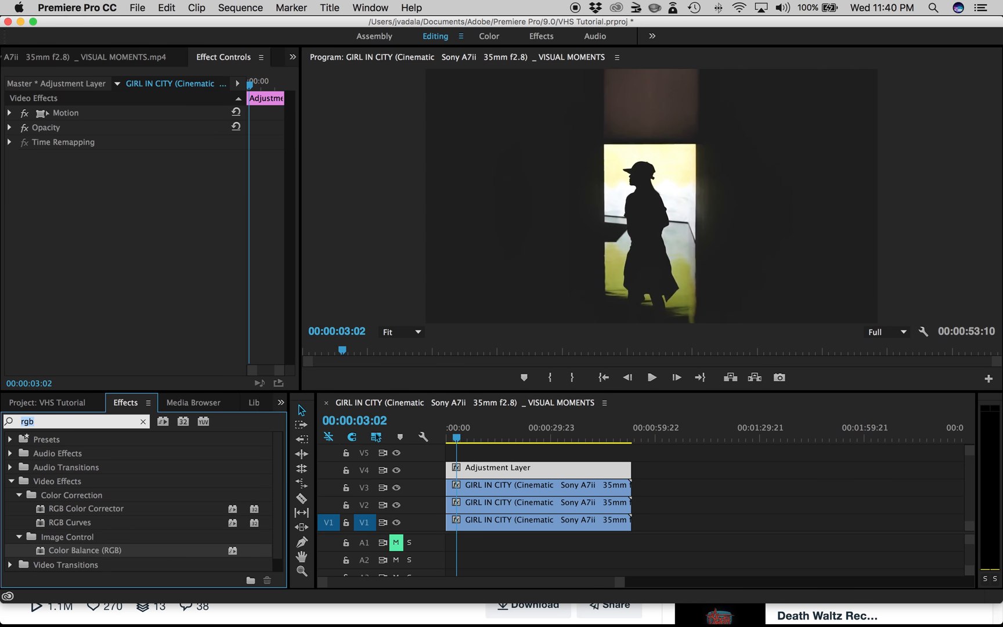
{"action": "type", "text": "noise"}
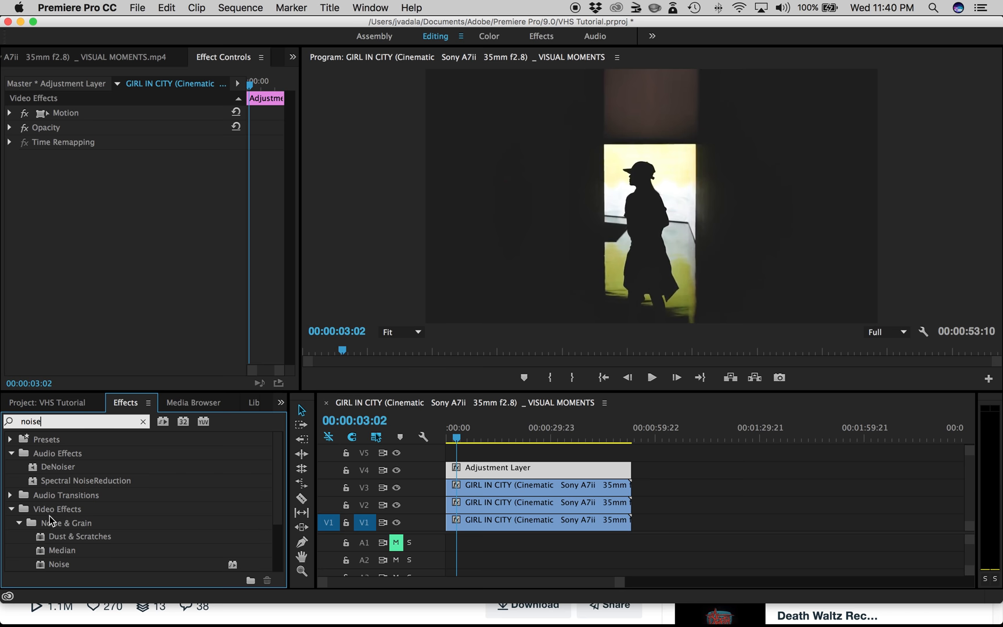
{"action": "left_click_drag", "start_coordinate": [58, 564], "coordinate": [460, 468]}
Find the Gaussian Blur effect and add it to the adjustment layer.
{"action": "left_click", "coordinate": [82, 424]}
{"action": "type", "text": "blur"}
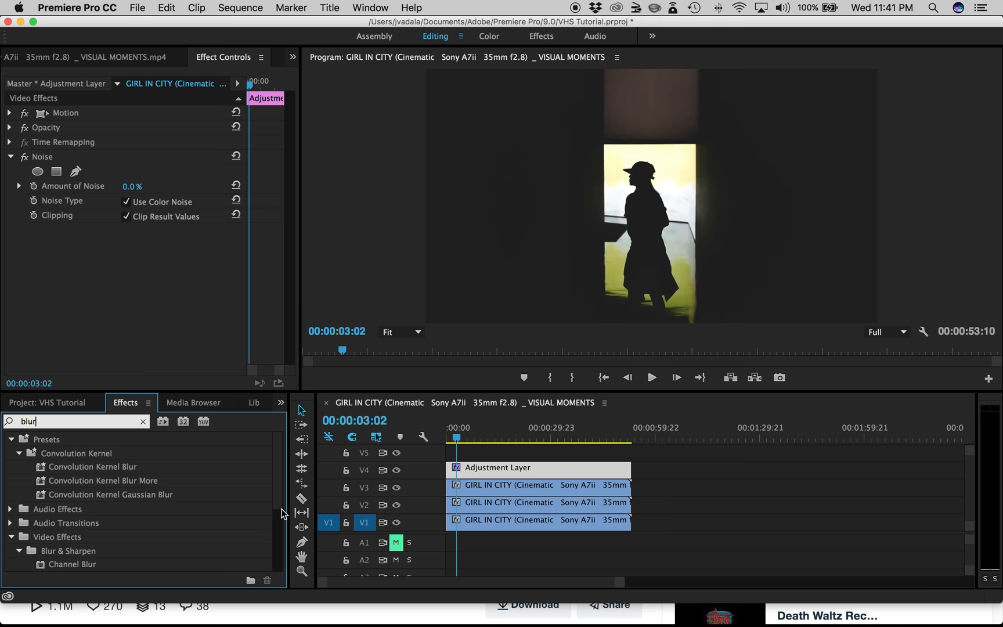
{"action": "left_click_drag", "start_coordinate": [280, 483], "coordinate": [277, 534]}
{"action": "left_click_drag", "start_coordinate": [77, 536], "coordinate": [462, 467]}
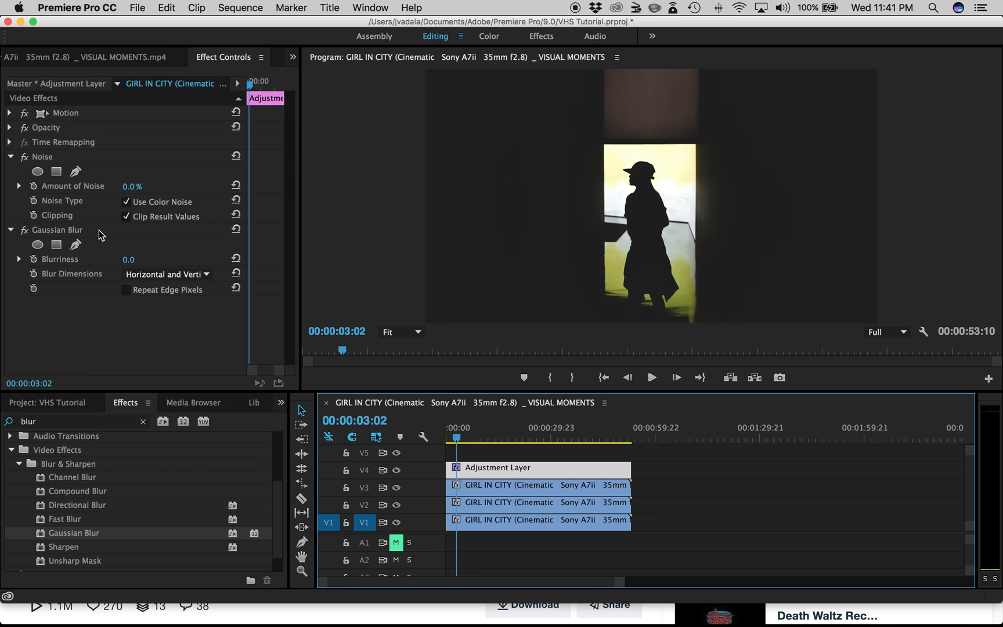
Set the adjustment layer's amount of noise to 10% and blurriness to 2, and preview the look around 00:00:01:19.
{"action": "left_click", "coordinate": [138, 184]}
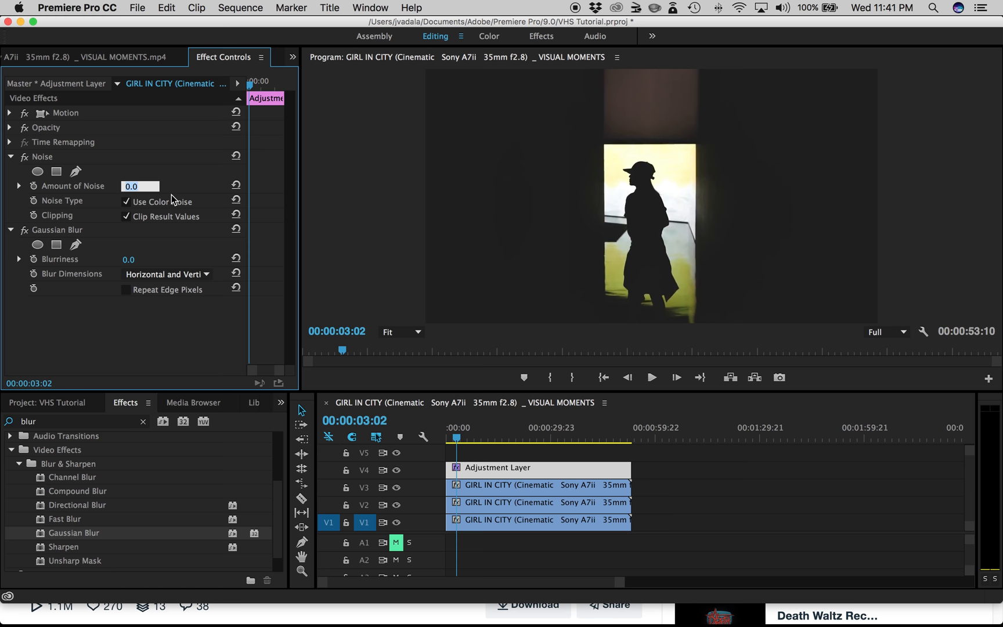
{"action": "type", "text": "10"}
{"action": "key", "text": "Return"}
{"action": "left_click", "coordinate": [129, 260]}
{"action": "type", "text": "2"}
{"action": "key", "text": "Return"}
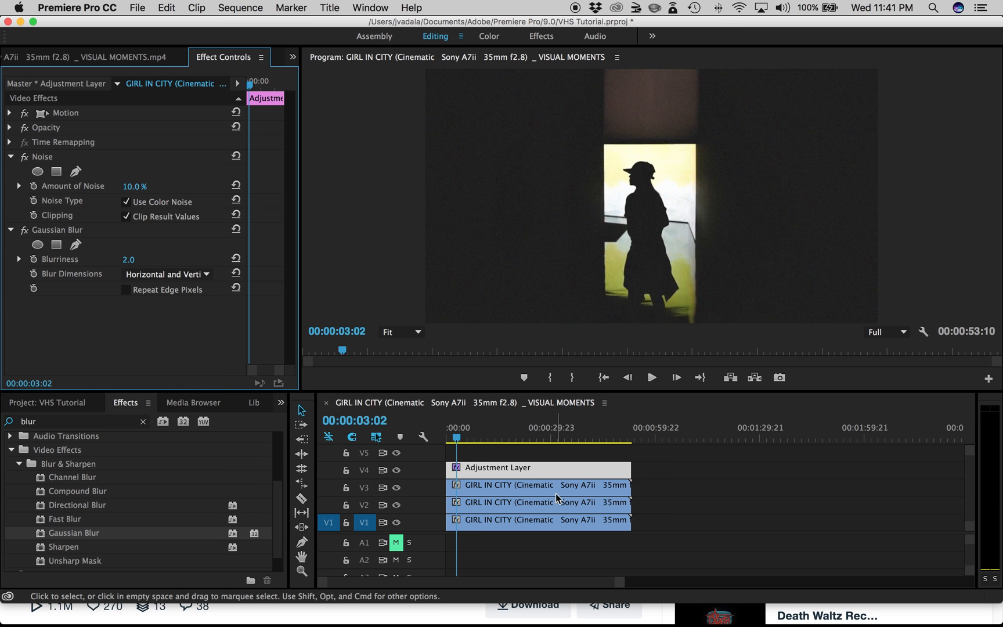
{"action": "mouse_move", "coordinate": [467, 437]}
{"action": "left_mouse_down"}
{"action": "mouse_move", "coordinate": [518, 441]}
{"action": "mouse_move", "coordinate": [454, 446]}
{"action": "left_mouse_up"}
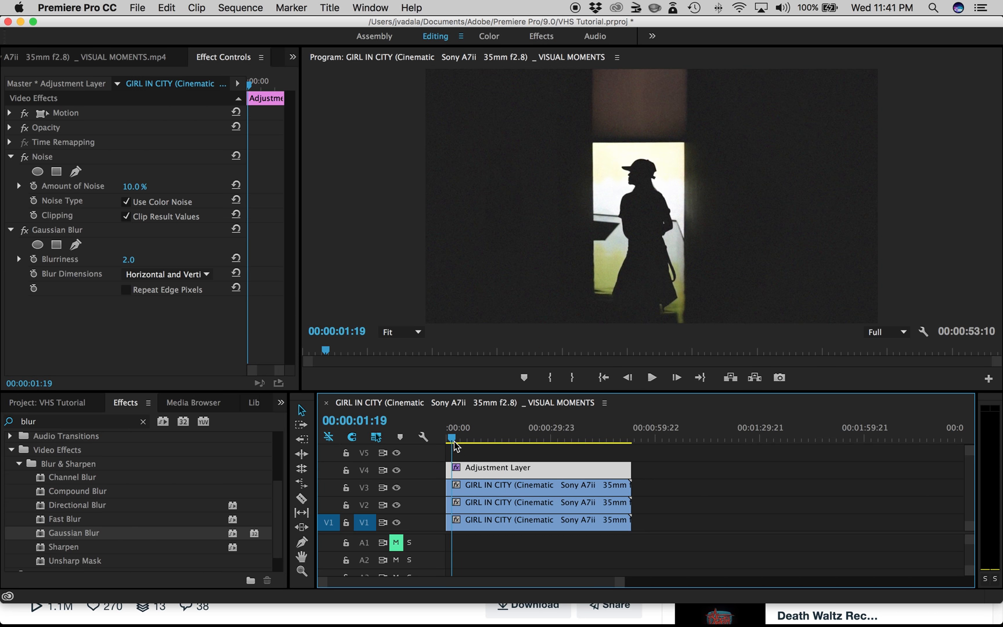
Select the GIRL IN CITY clip on V3 and clear the effects search.
{"action": "left_click", "coordinate": [524, 494]}
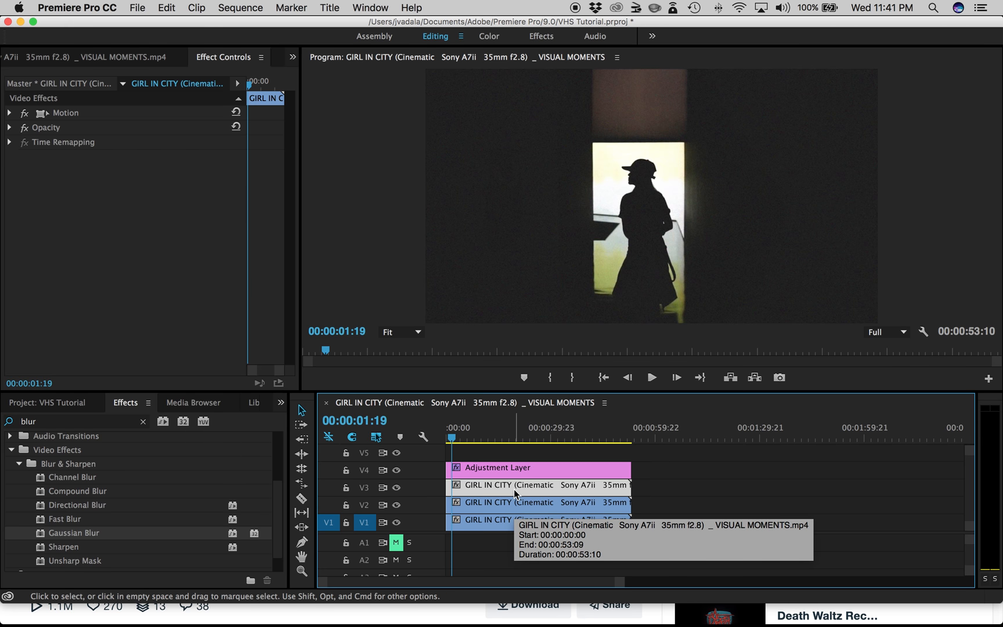
{"action": "left_click", "coordinate": [83, 422]}
{"action": "double_click", "coordinate": [84, 423]}
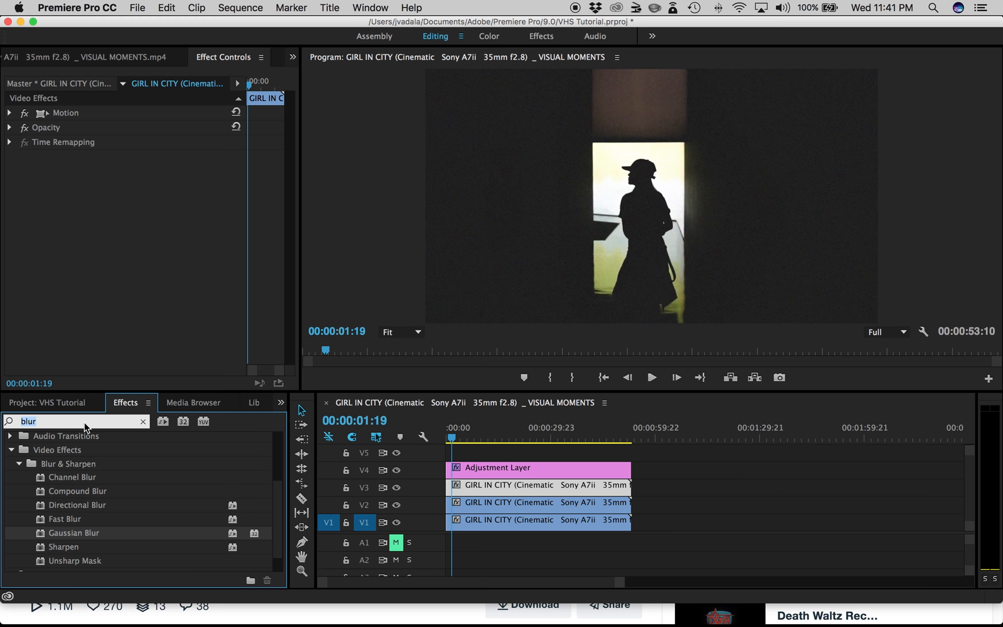
{"action": "key", "text": "BackSpace"}
{"action": "type", "text": "colo"}
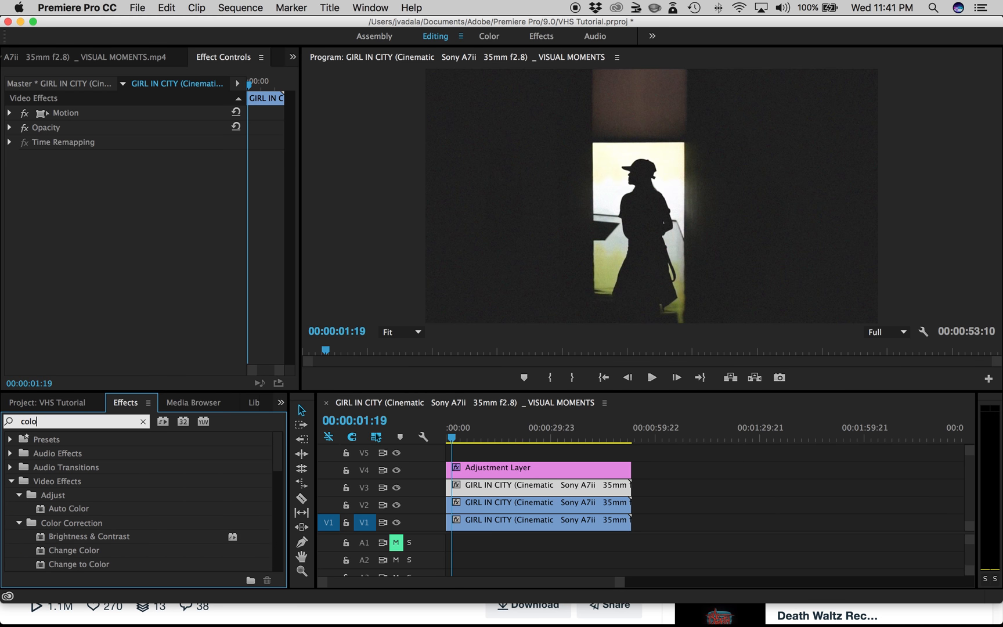
{"action": "key", "text": "BackSpace"}
{"action": "key", "text": "BackSpace"}
{"action": "key", "text": "BackSpace"}
{"action": "key", "text": "BackSpace"}
{"action": "key", "text": "BackSpace"}
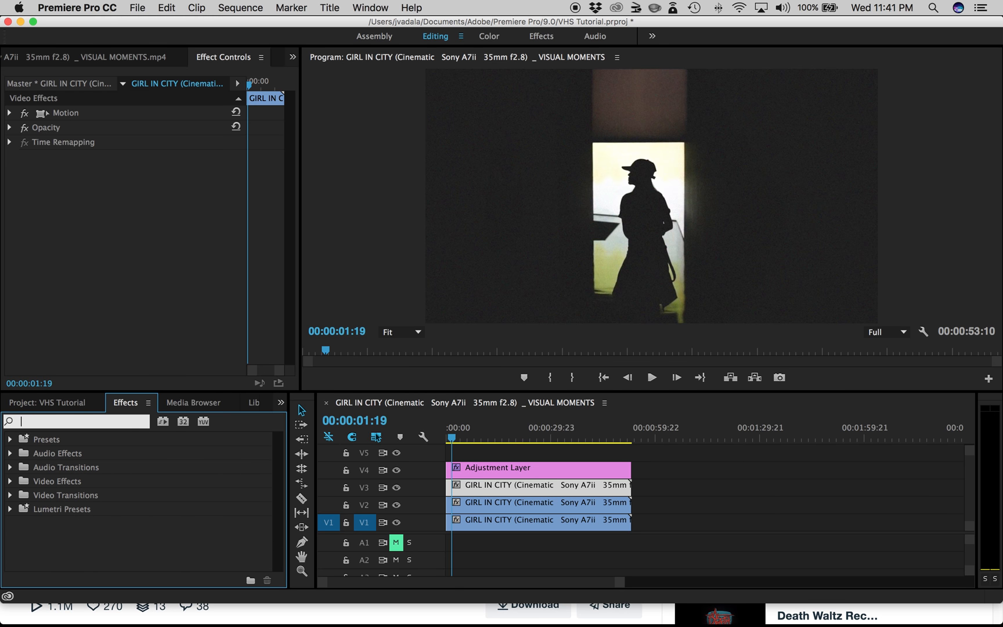
Search the effects for "rgb" and apply Color Balance (RGB) to the clips on V1, V2 and V3.
{"action": "type", "text": "r"}
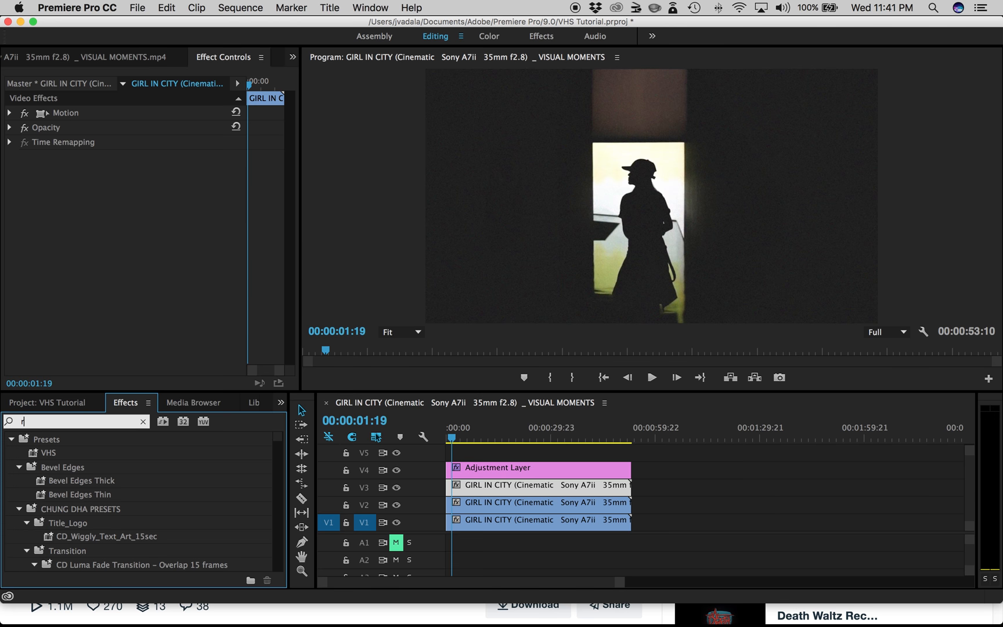
{"action": "type", "text": "gb"}
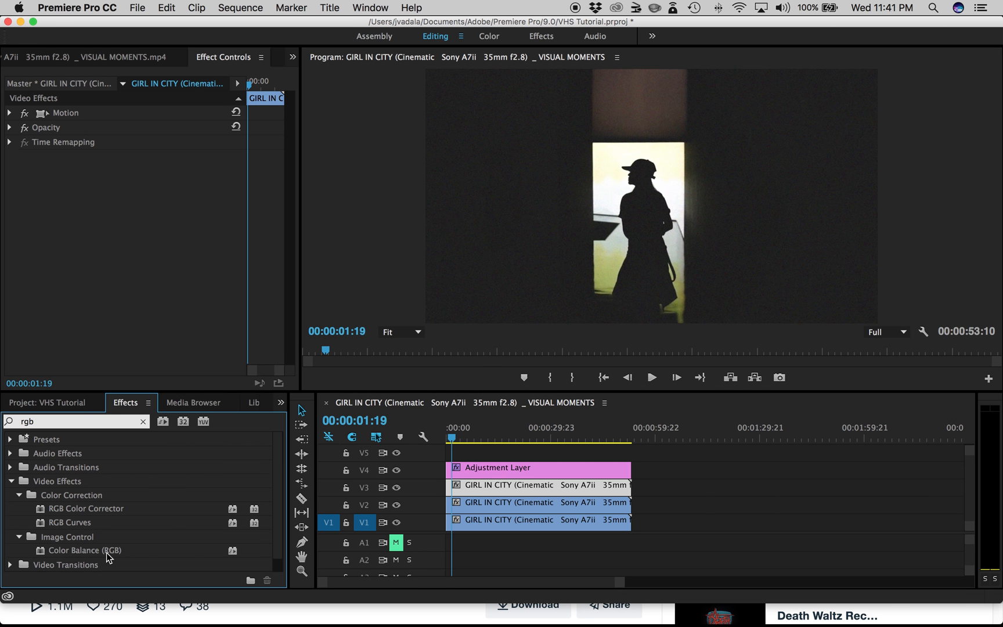
{"action": "left_click_drag", "start_coordinate": [91, 556], "coordinate": [464, 493]}
{"action": "left_click_drag", "start_coordinate": [92, 550], "coordinate": [524, 530]}
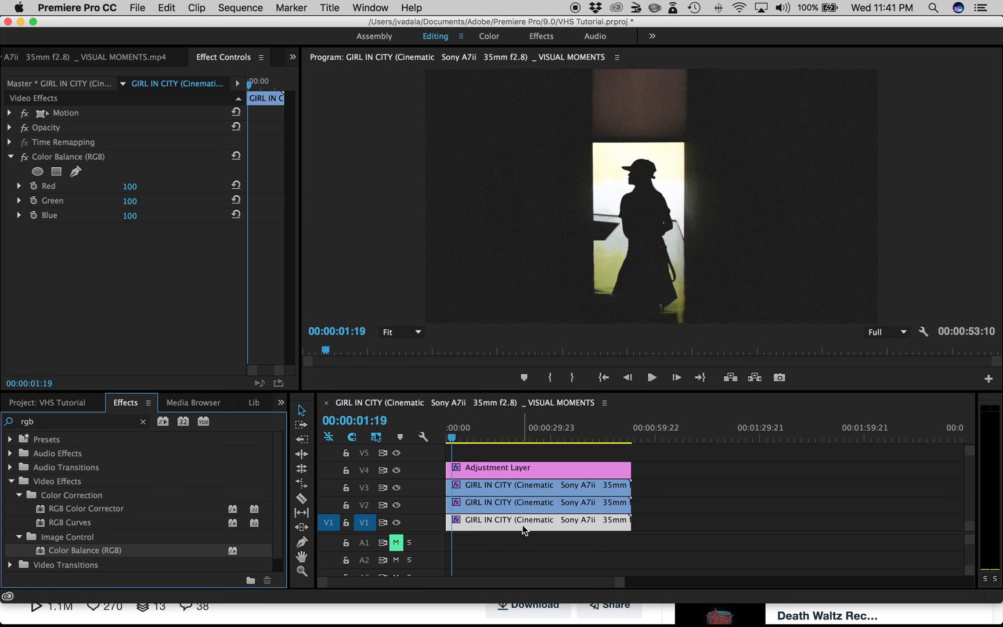
On the V3 clip, set Color Balance green and blue to 0 and the opacity blend mode to Screen.
{"action": "left_click", "coordinate": [513, 483]}
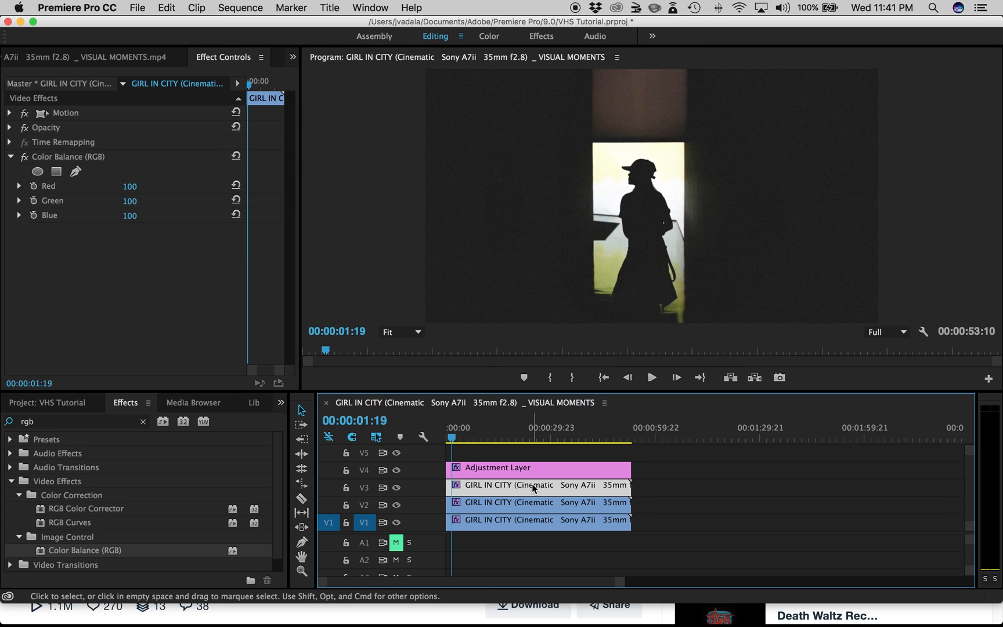
{"action": "left_click_drag", "start_coordinate": [133, 202], "coordinate": [99, 215]}
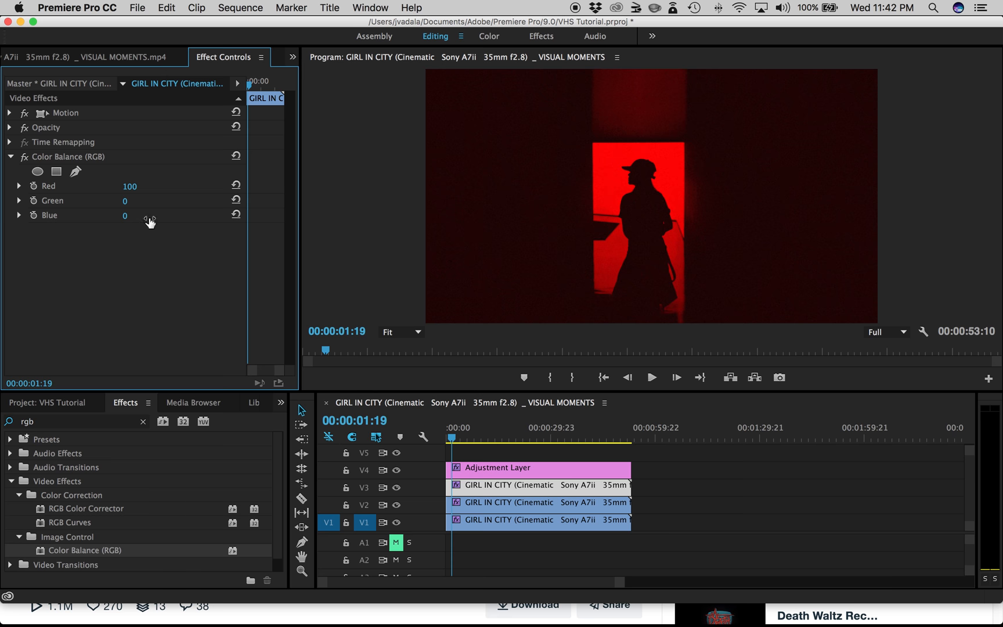
{"action": "left_click", "coordinate": [9, 128]}
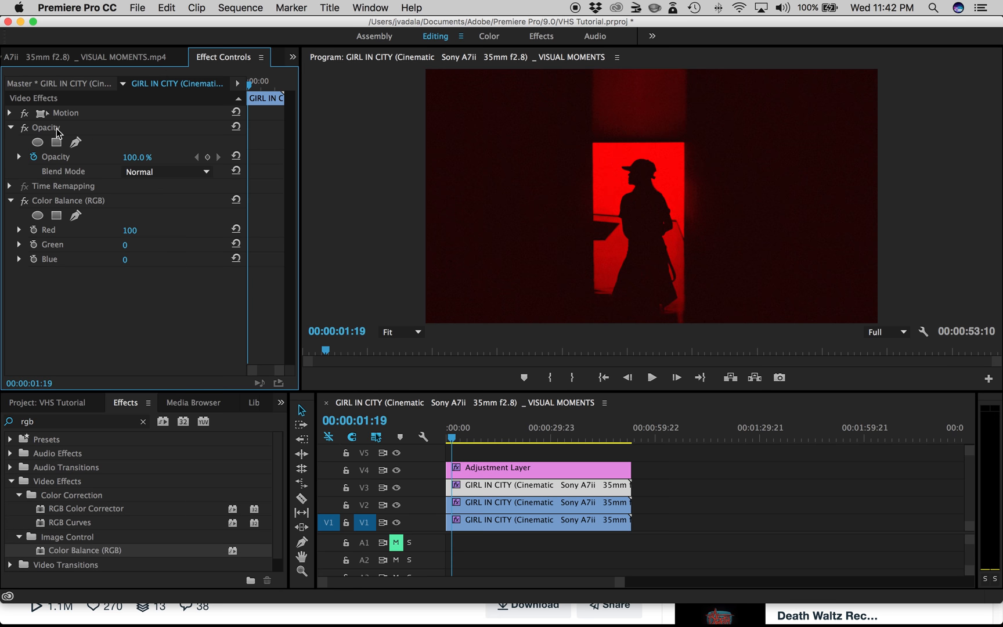
{"action": "left_click", "coordinate": [206, 171]}
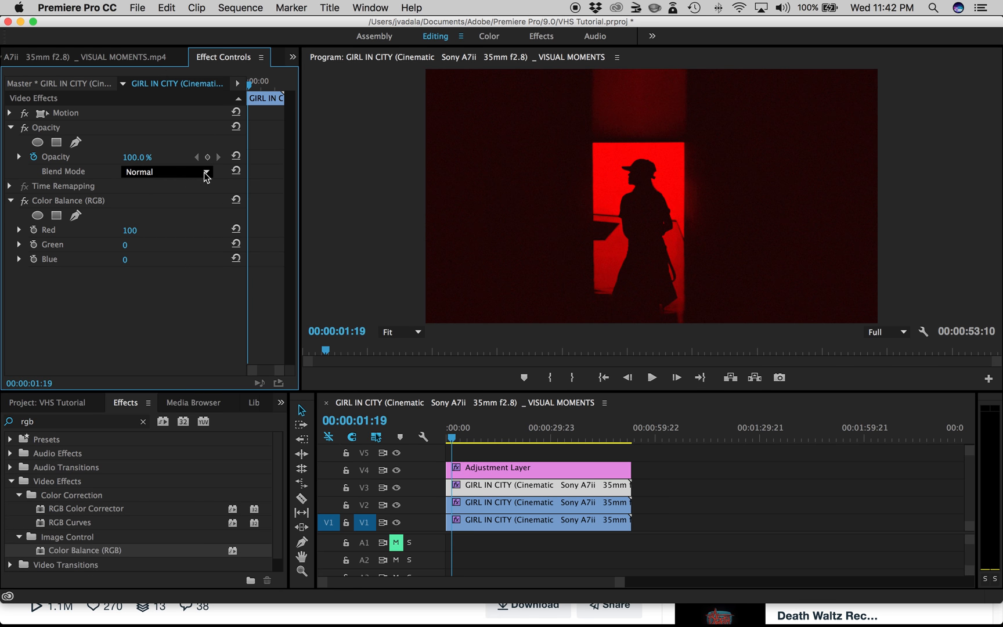
{"action": "left_click", "coordinate": [160, 306]}
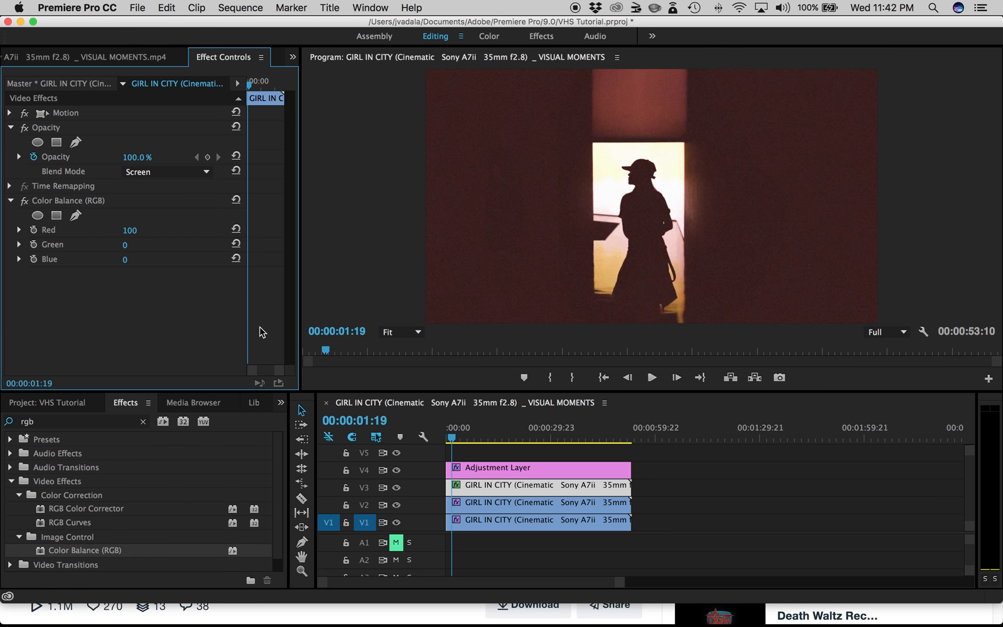
On the V2 clip, set Color Balance red and blue to 0 and the opacity blend mode to Screen.
{"action": "left_click", "coordinate": [536, 503]}
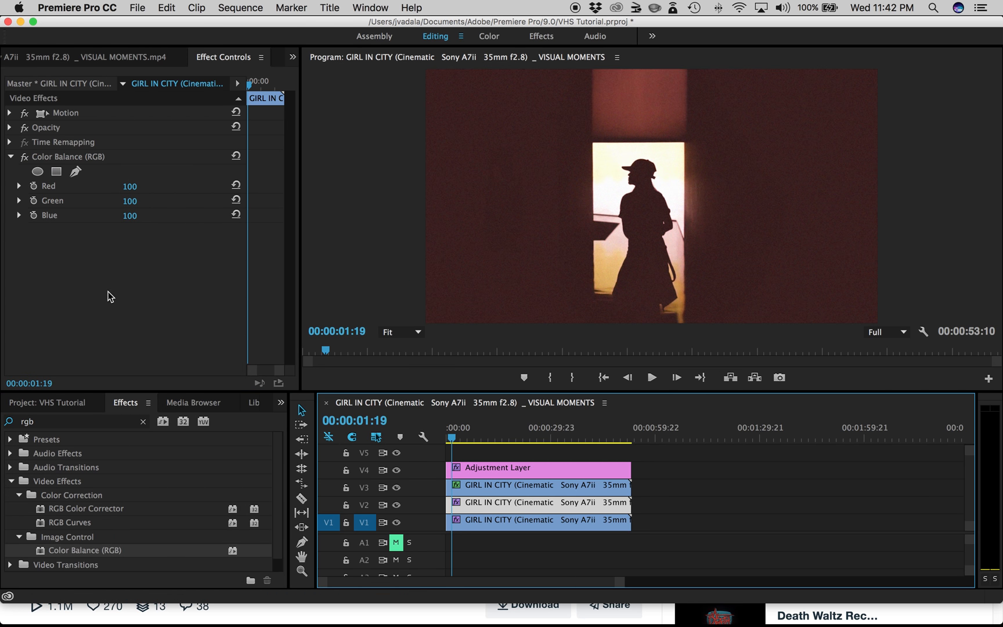
{"action": "left_click_drag", "start_coordinate": [128, 185], "coordinate": [70, 184]}
{"action": "left_click_drag", "start_coordinate": [130, 216], "coordinate": [71, 216]}
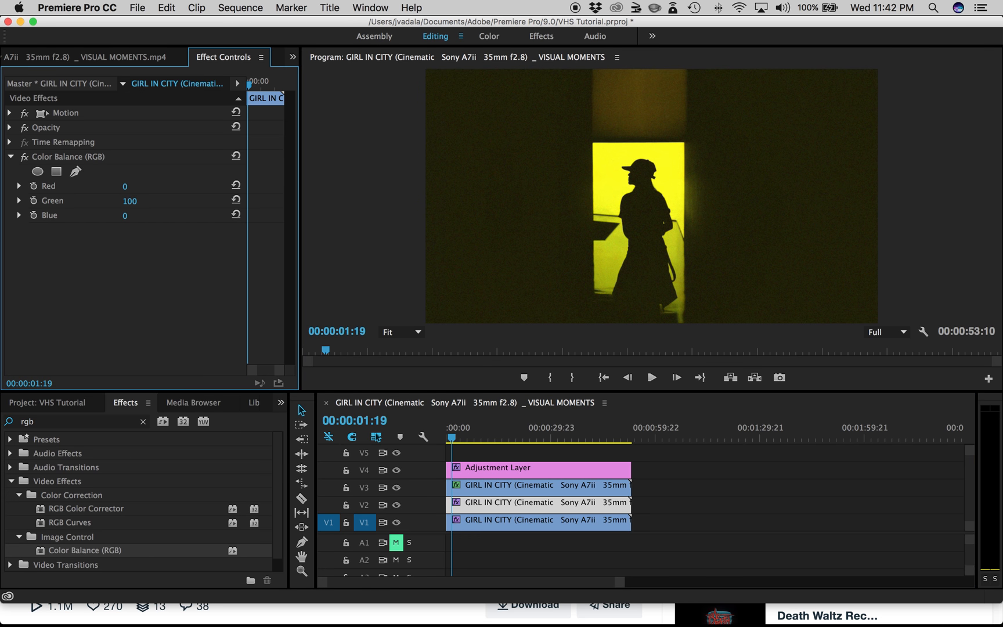
{"action": "left_click", "coordinate": [10, 127]}
{"action": "left_click", "coordinate": [154, 172]}
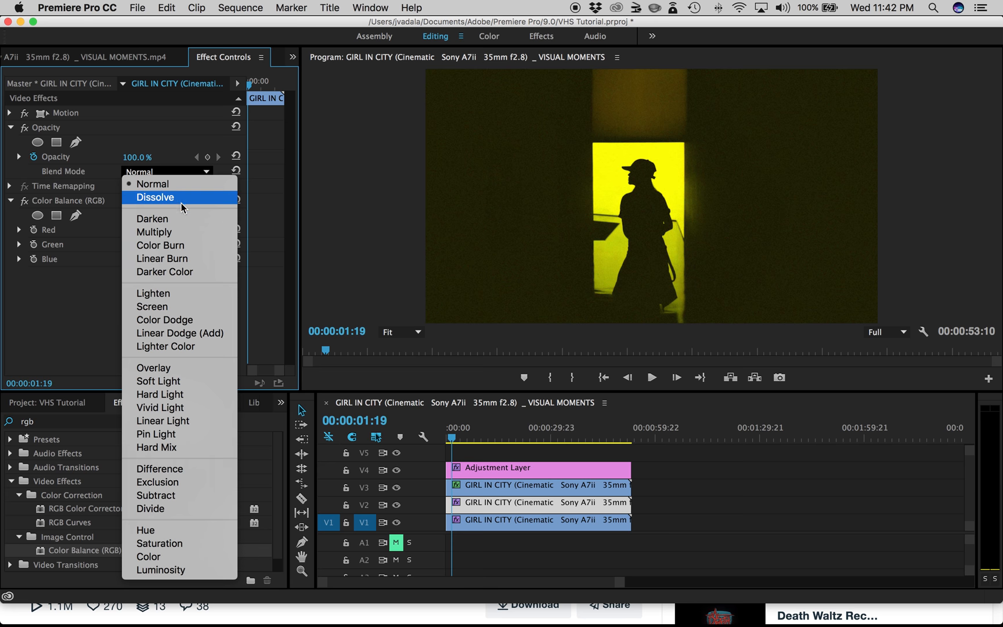
{"action": "left_click", "coordinate": [152, 307]}
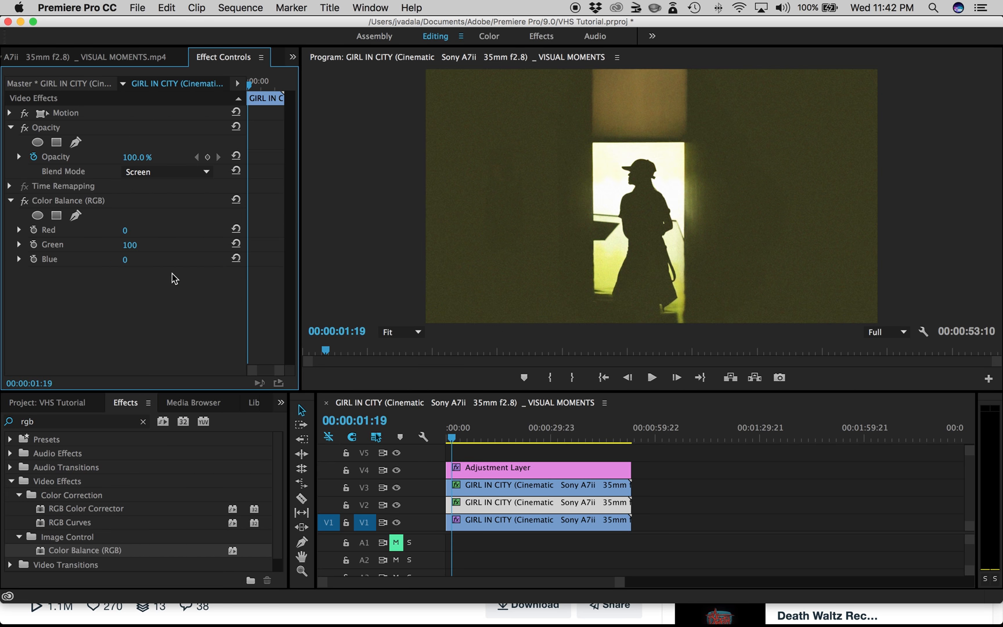
On the V1 clip, set Color Balance red and green to 0 so only blue stays at 100.
{"action": "left_click", "coordinate": [534, 523]}
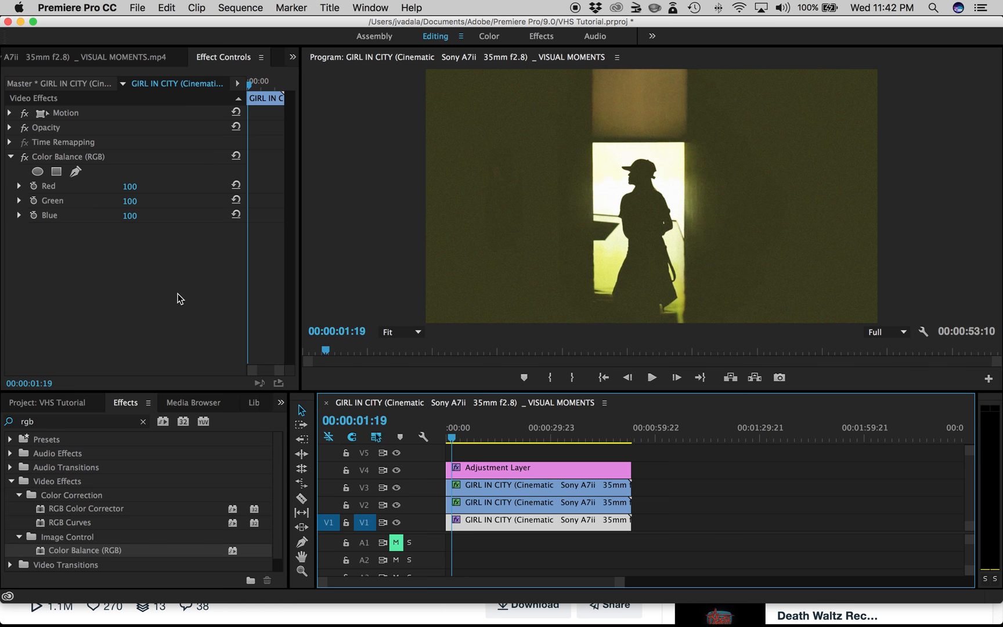
{"action": "left_click", "coordinate": [129, 200]}
{"action": "type", "text": "0"}
{"action": "key", "text": "Return"}
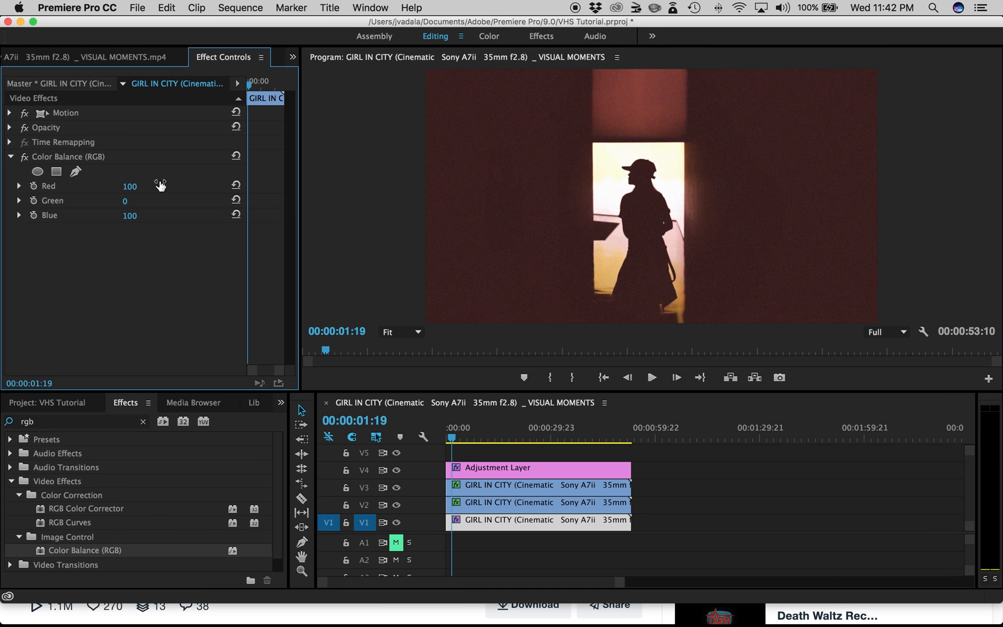
{"action": "left_click_drag", "start_coordinate": [125, 186], "coordinate": [123, 187]}
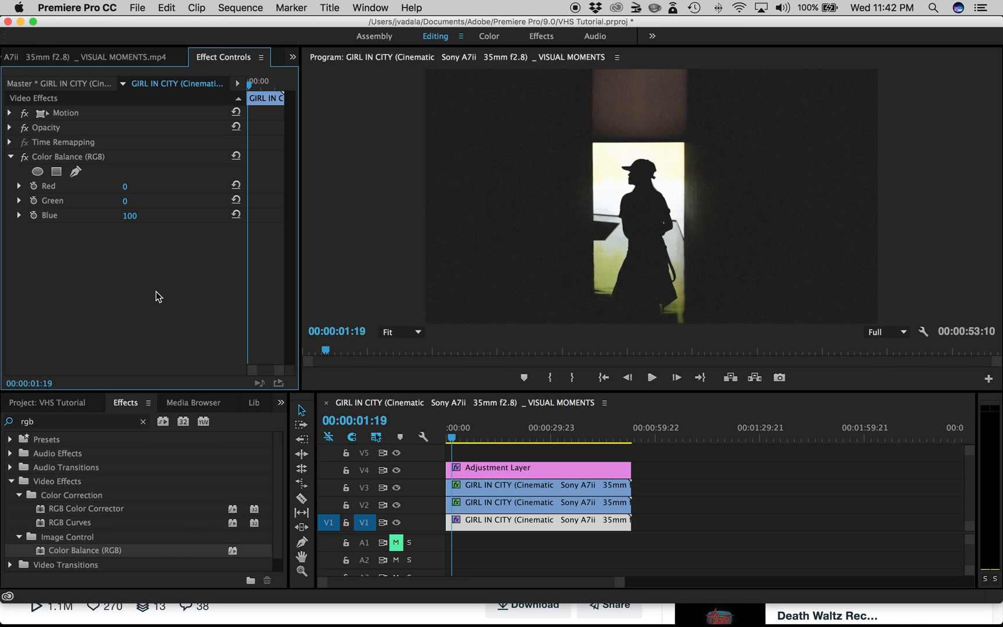
Move the playhead to 00:00:01:05 and set the V3 clip's scale to 102.
{"action": "left_click", "coordinate": [456, 437]}
{"action": "mouse_move", "coordinate": [456, 439]}
{"action": "left_mouse_down"}
{"action": "mouse_move", "coordinate": [482, 437]}
{"action": "mouse_move", "coordinate": [452, 440]}
{"action": "left_mouse_up"}
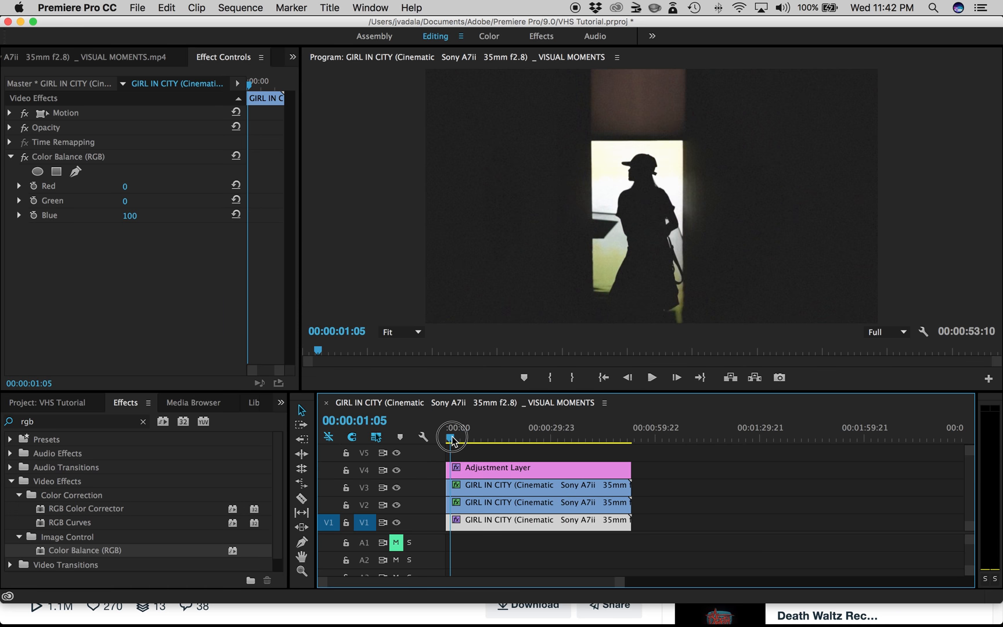
{"action": "left_click", "coordinate": [480, 487]}
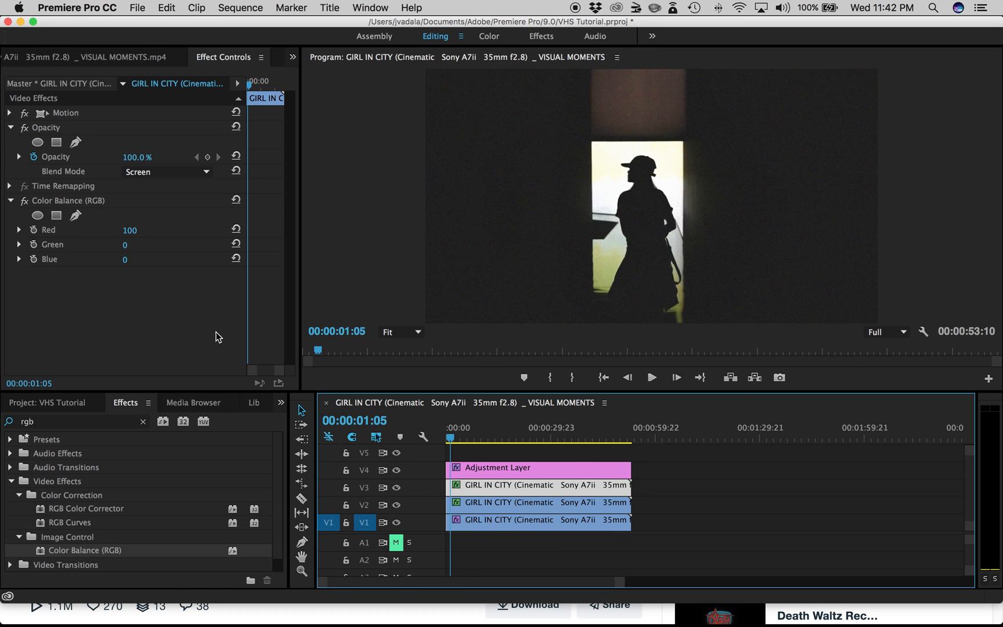
{"action": "left_click", "coordinate": [10, 113]}
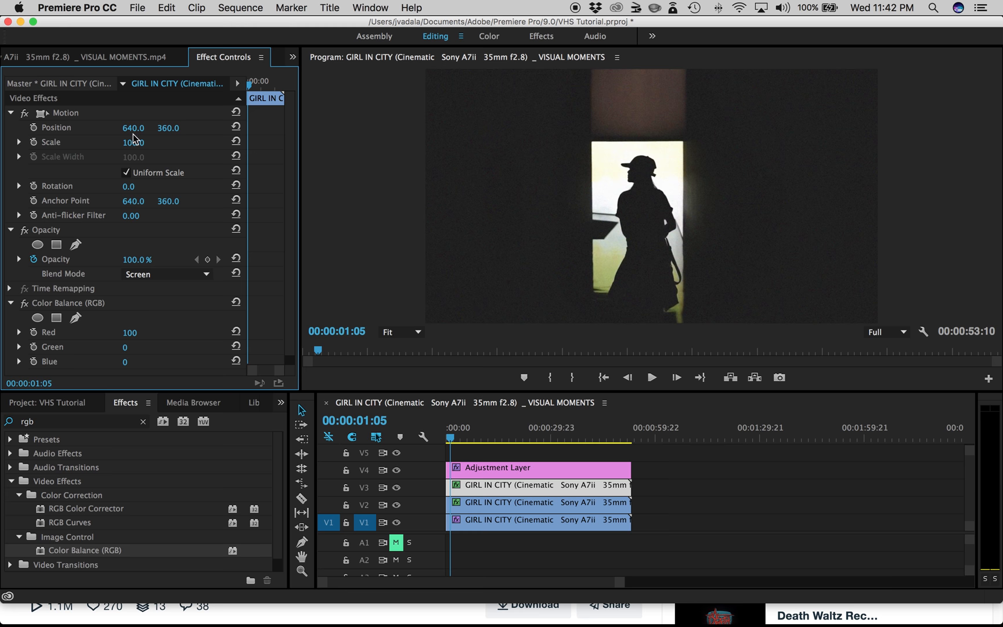
{"action": "left_click_drag", "start_coordinate": [133, 142], "coordinate": [132, 143]}
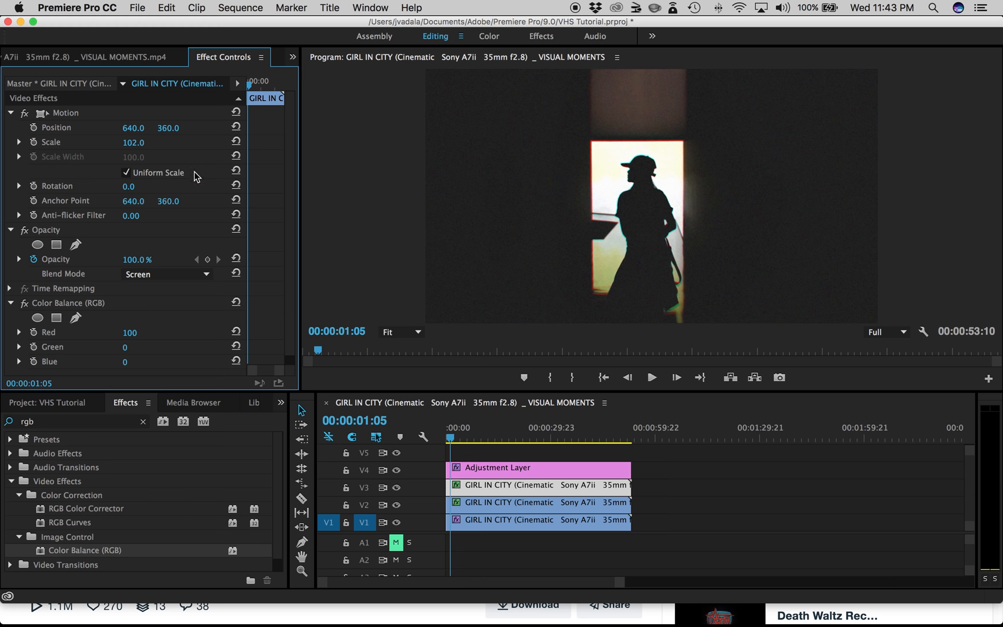
Preview the color fringing further into the sequence, set the V3 clip's scale to 101 and play it back.
{"action": "left_click_drag", "start_coordinate": [452, 440], "coordinate": [462, 441]}
{"action": "key", "text": "space"}
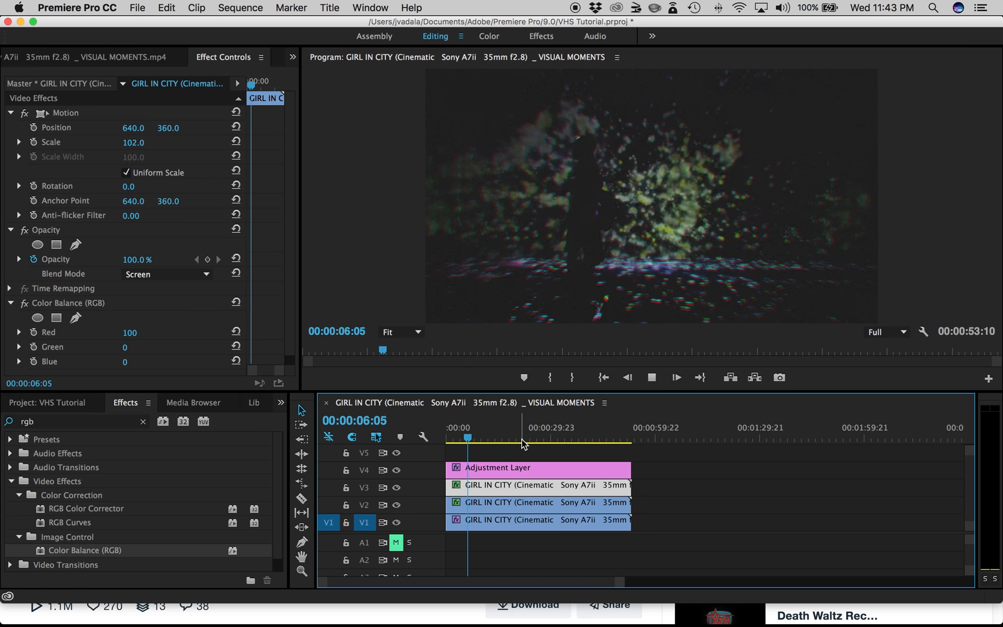
{"action": "left_click_drag", "start_coordinate": [491, 438], "coordinate": [506, 438]}
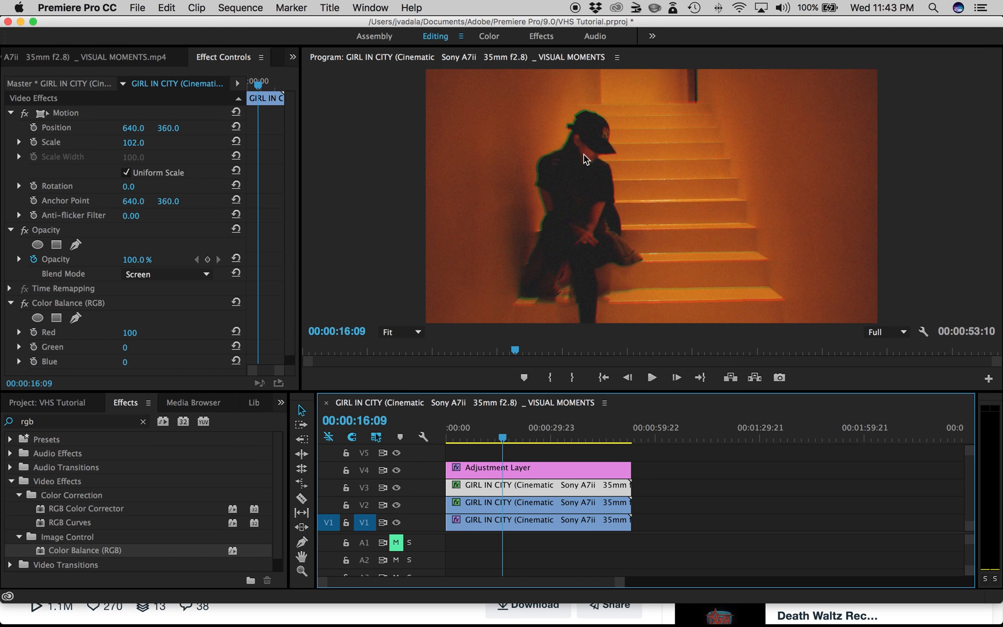
{"action": "left_click", "coordinate": [133, 143]}
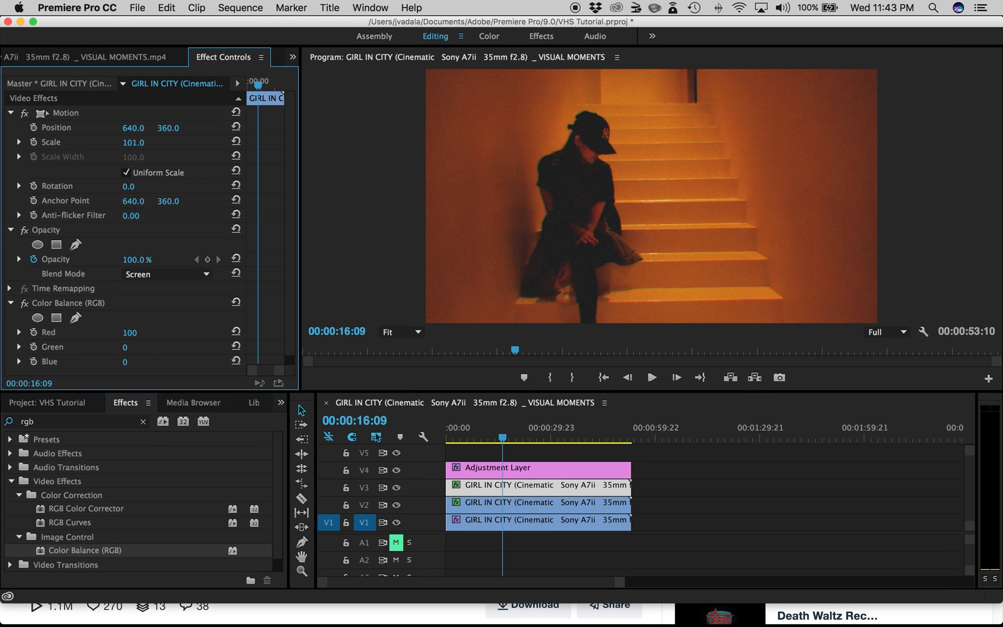
{"action": "key", "text": "space"}
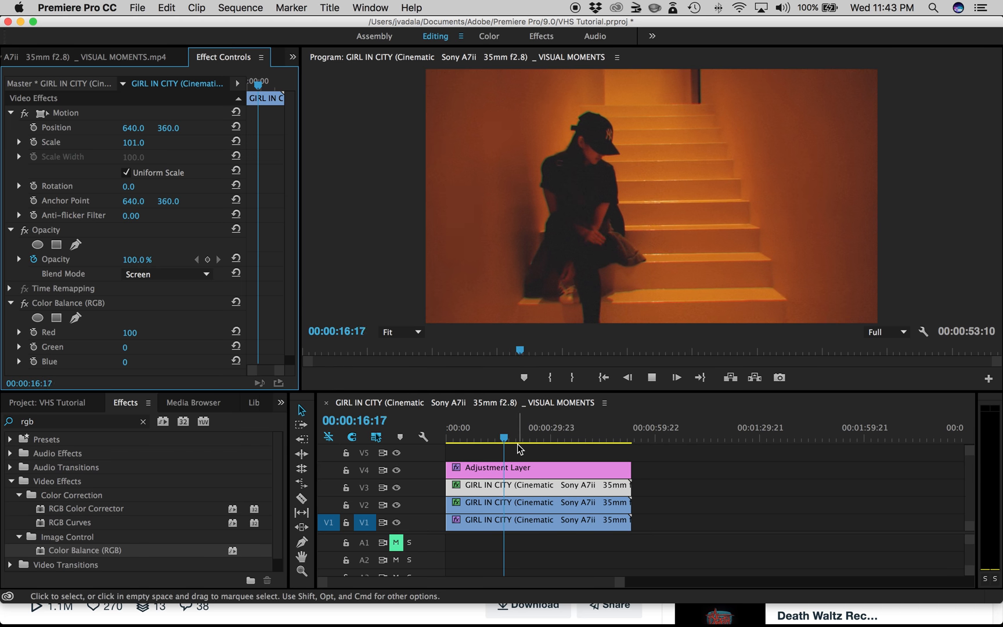
{"action": "key", "text": "space"}
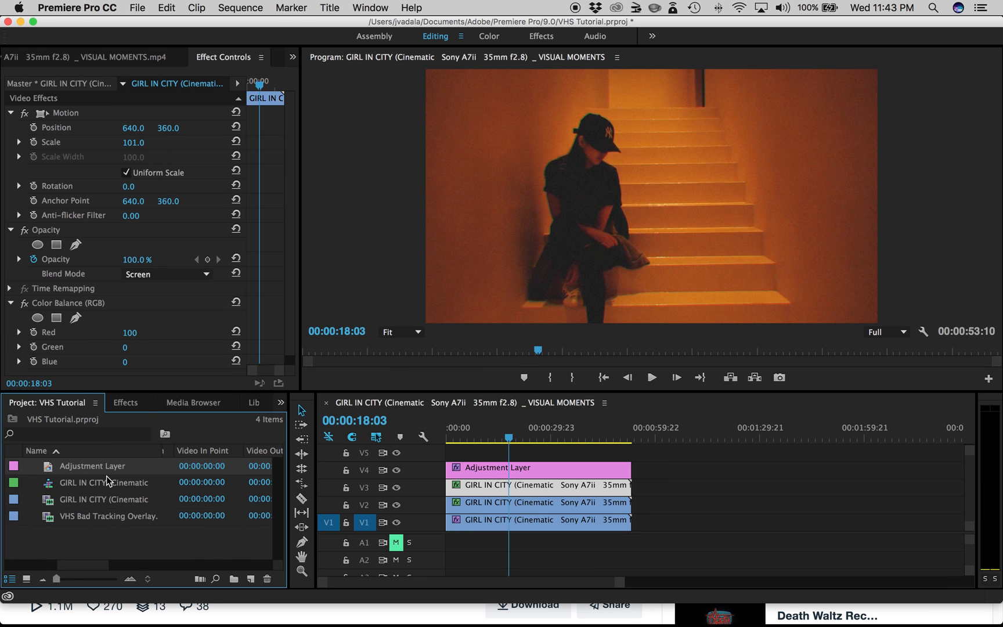
Place the VHS Bad Tracking Overlay on V5 from the sequence start and set its opacity blend mode to Screen.
{"action": "left_click", "coordinate": [103, 515]}
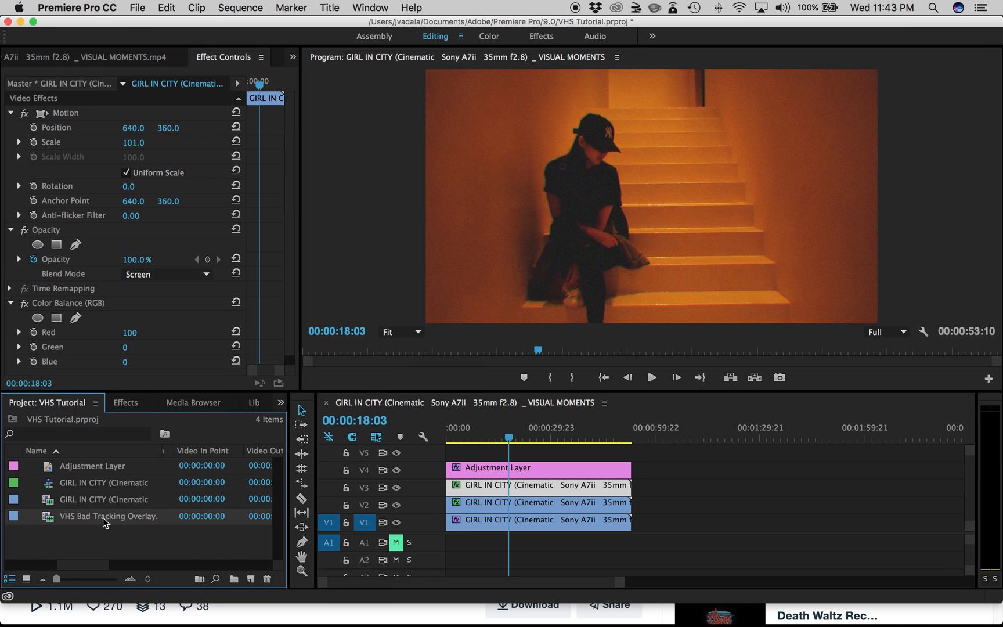
{"action": "left_click_drag", "start_coordinate": [104, 521], "coordinate": [432, 455]}
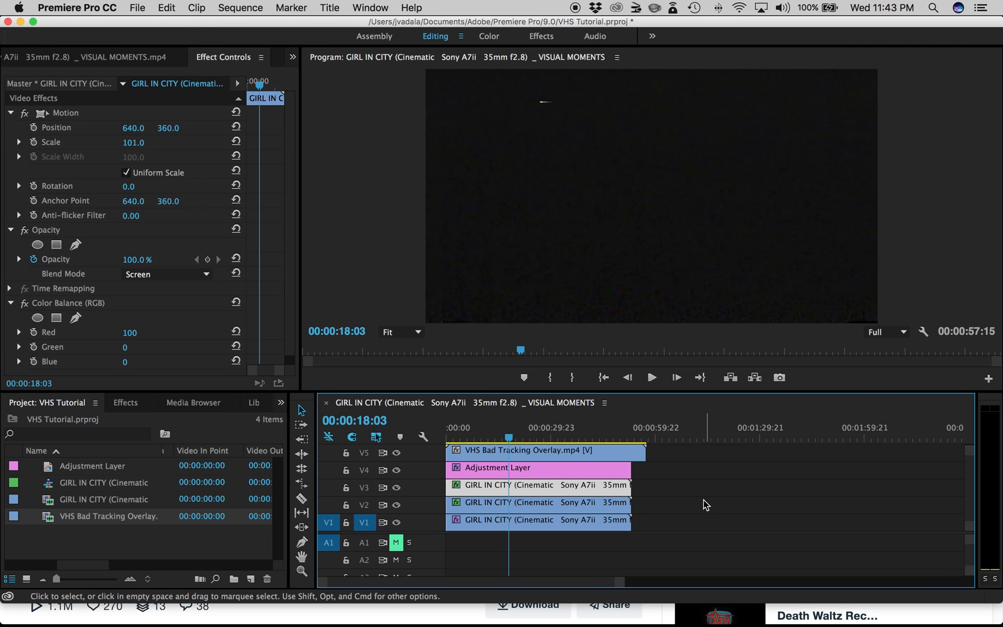
{"action": "left_click", "coordinate": [587, 457]}
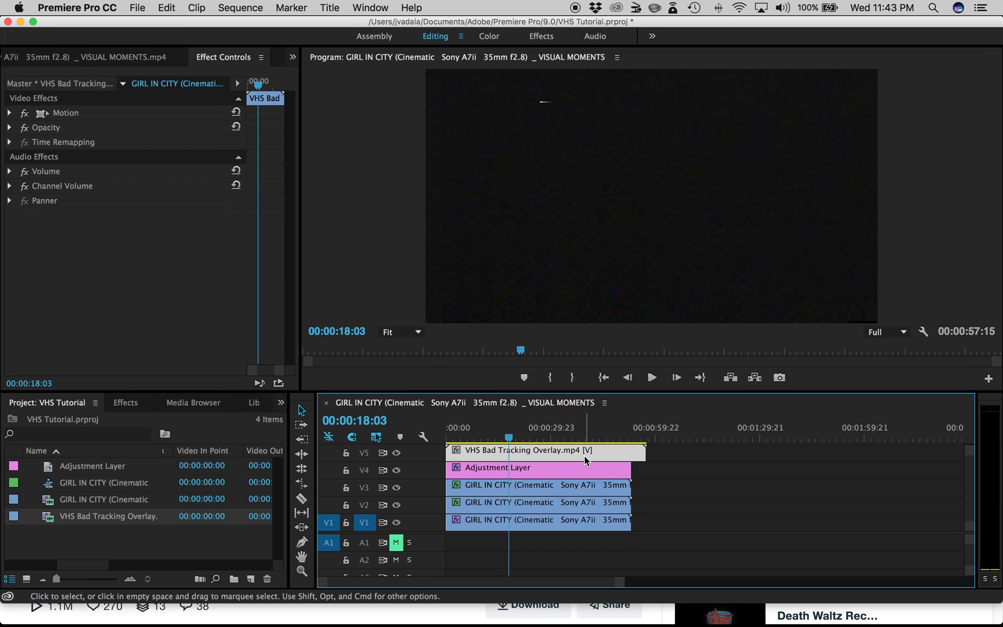
{"action": "left_click", "coordinate": [9, 128]}
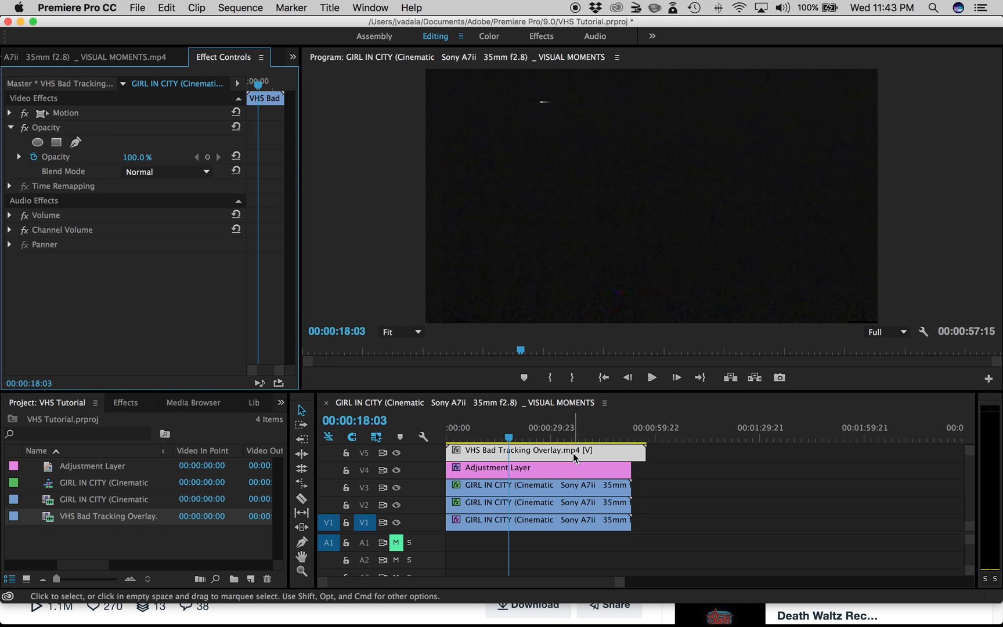
{"action": "left_click", "coordinate": [162, 172]}
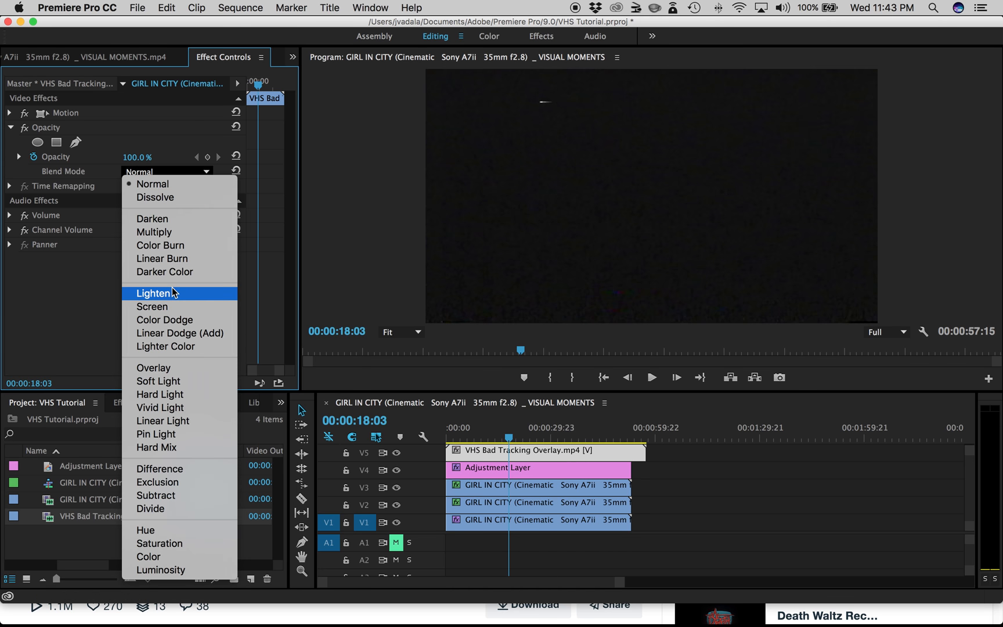
{"action": "left_click", "coordinate": [170, 305]}
From the start of the sequence, lower the VHS overlay's opacity to 69% and play the result.
{"action": "left_click_drag", "start_coordinate": [498, 438], "coordinate": [407, 447]}
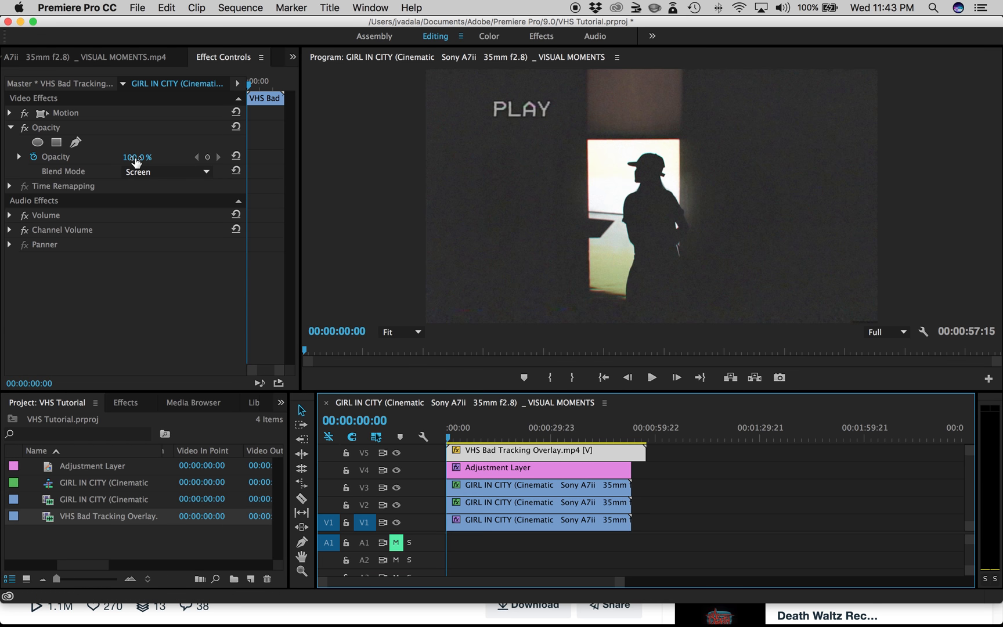
{"action": "left_click_drag", "start_coordinate": [136, 162], "coordinate": [130, 162]}
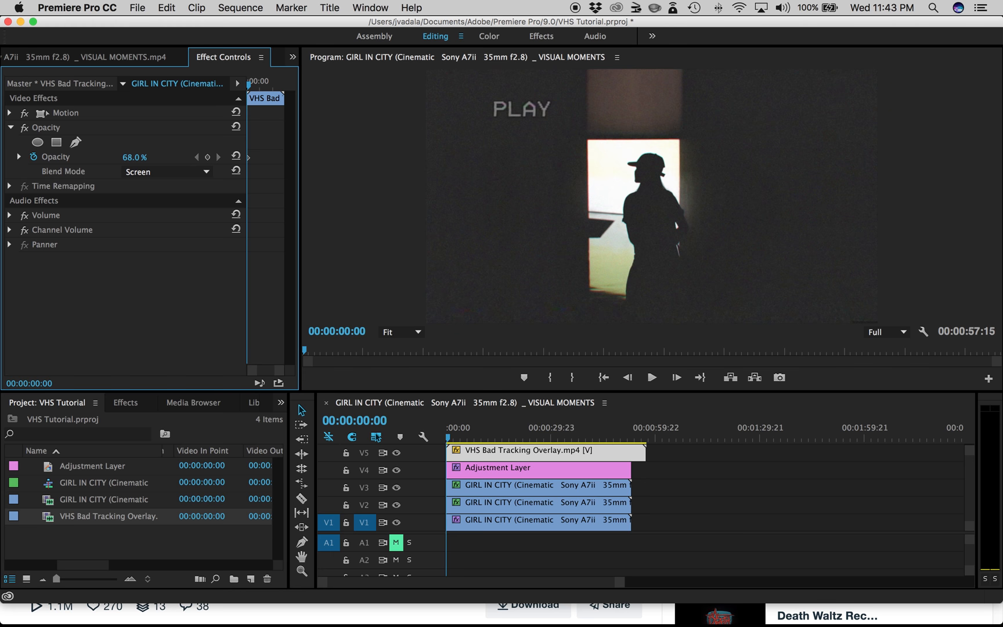
{"action": "key", "text": "space"}
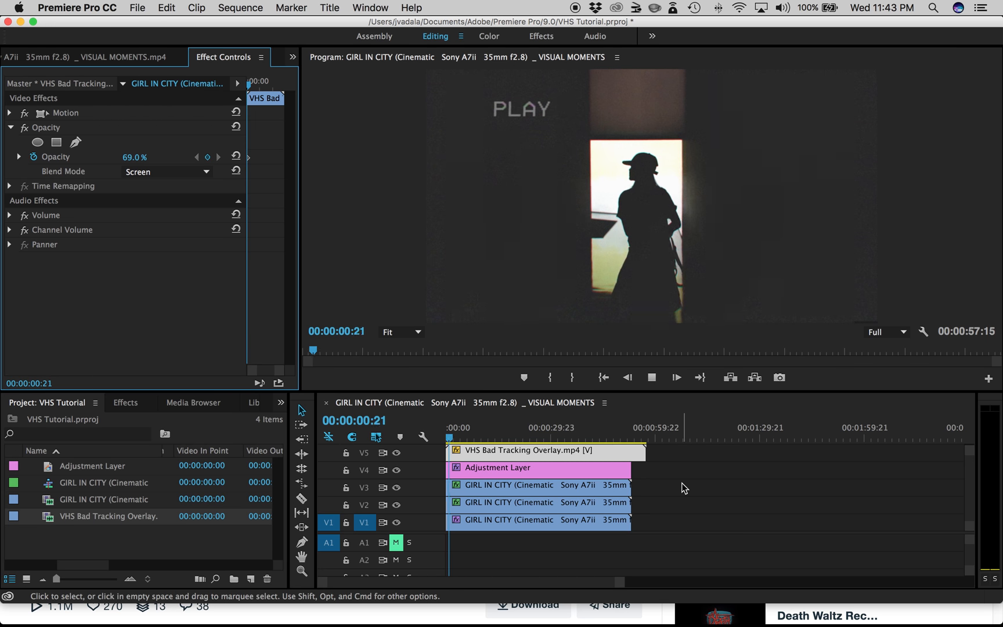